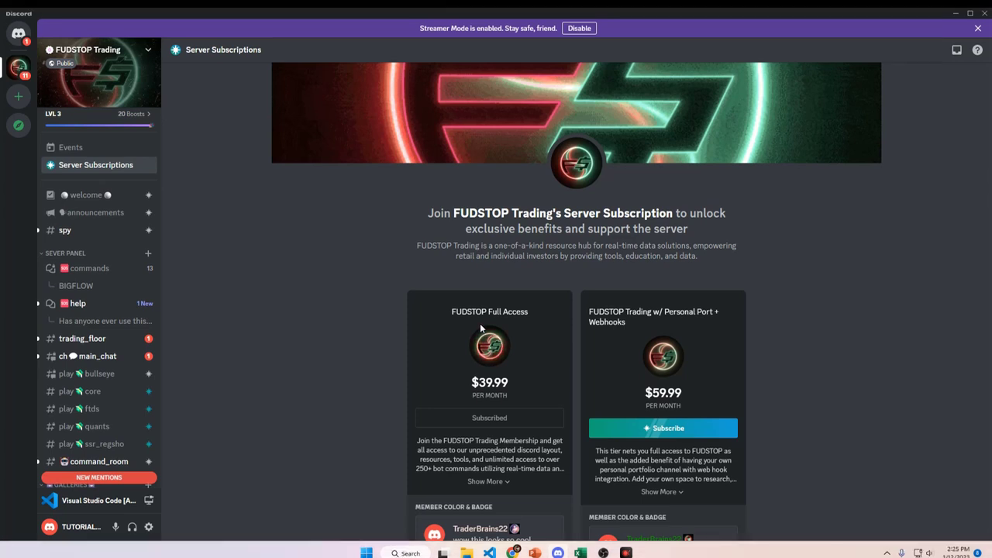
Step: Jump from Server Subscriptions back to the #welcome channel with Alt+Down
{"action": "key", "text": "alt+Down"}
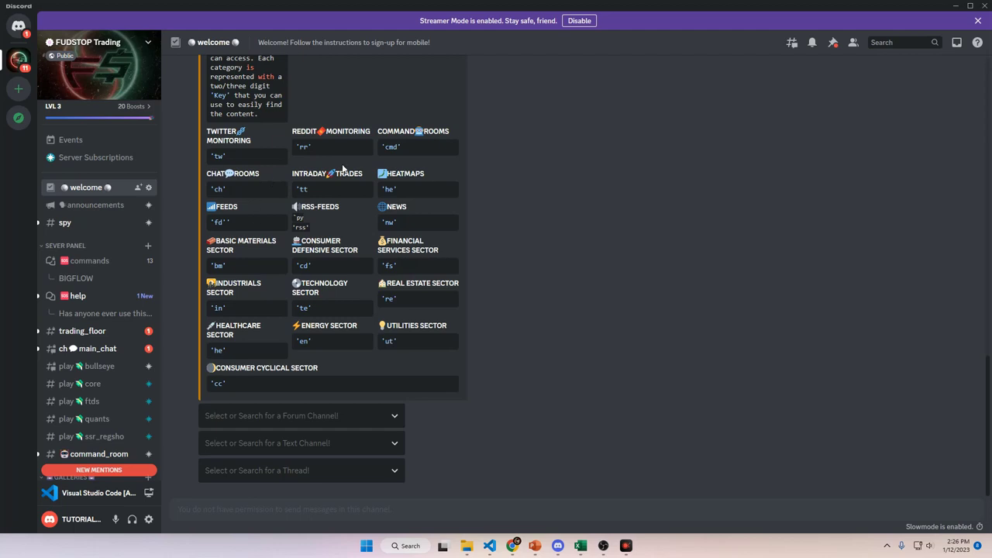
{"action": "scroll", "coordinate": [357, 177], "scroll_direction": "up", "scroll_amount": 6}
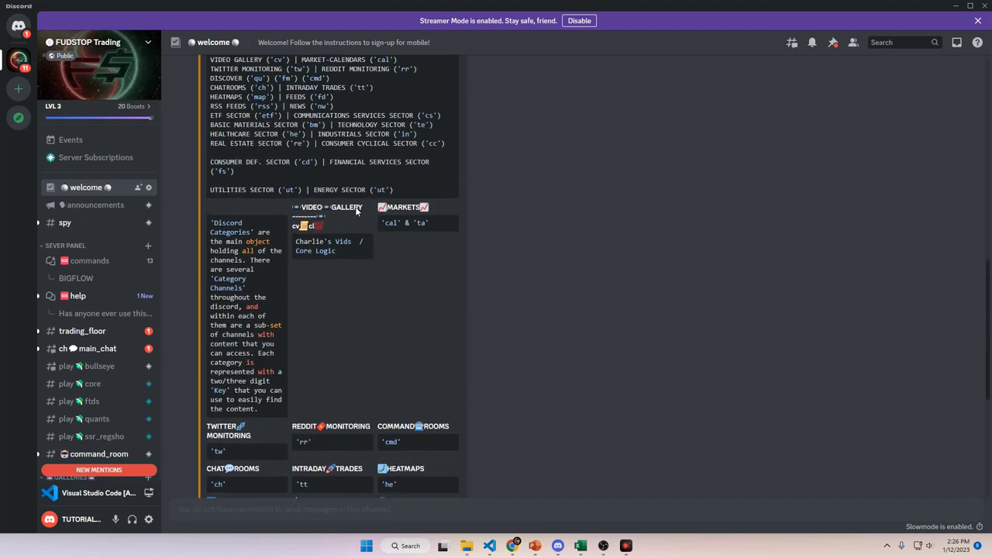
{"action": "scroll", "coordinate": [357, 211], "scroll_direction": "up", "scroll_amount": 3}
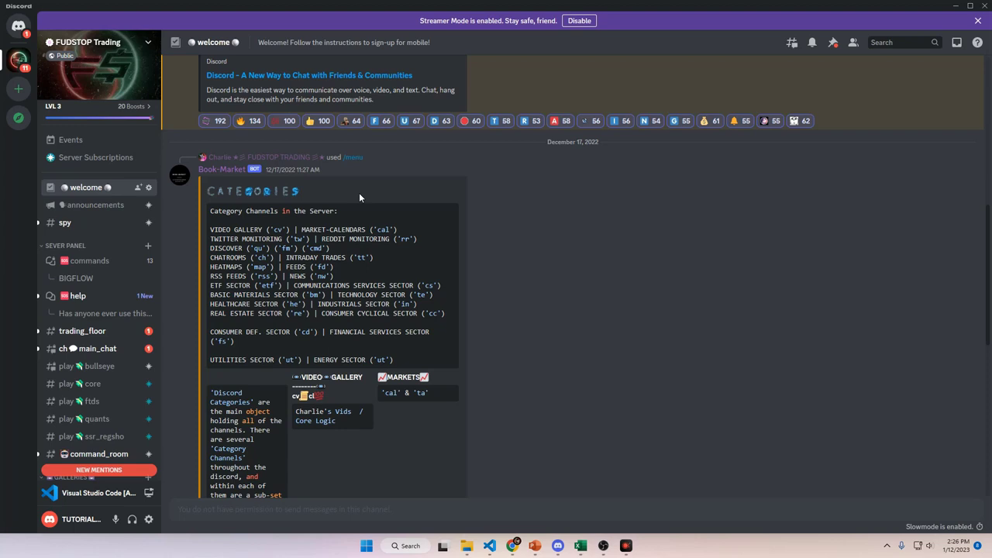
{"action": "scroll", "coordinate": [267, 155], "scroll_direction": "down", "scroll_amount": 1}
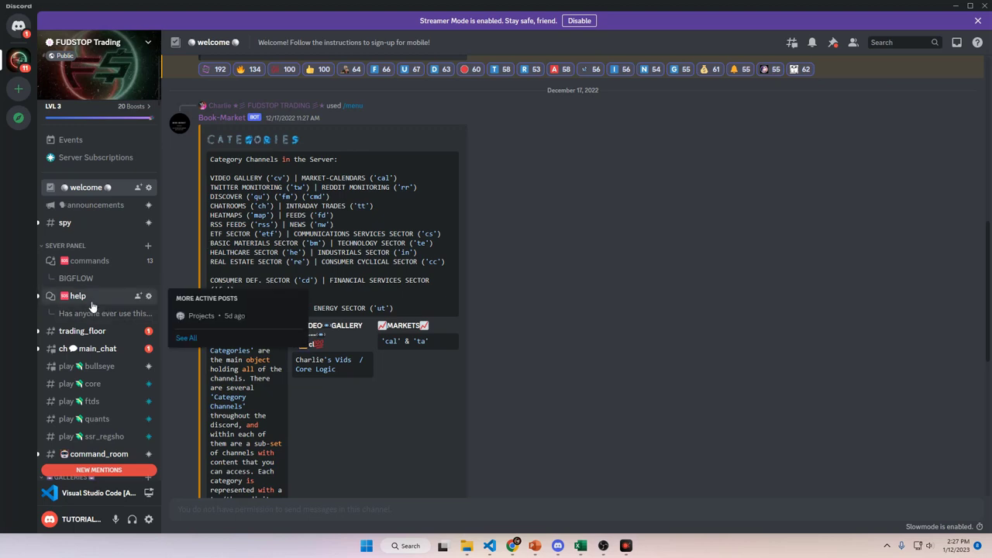
{"action": "scroll", "coordinate": [72, 262], "scroll_direction": "down", "scroll_amount": 3}
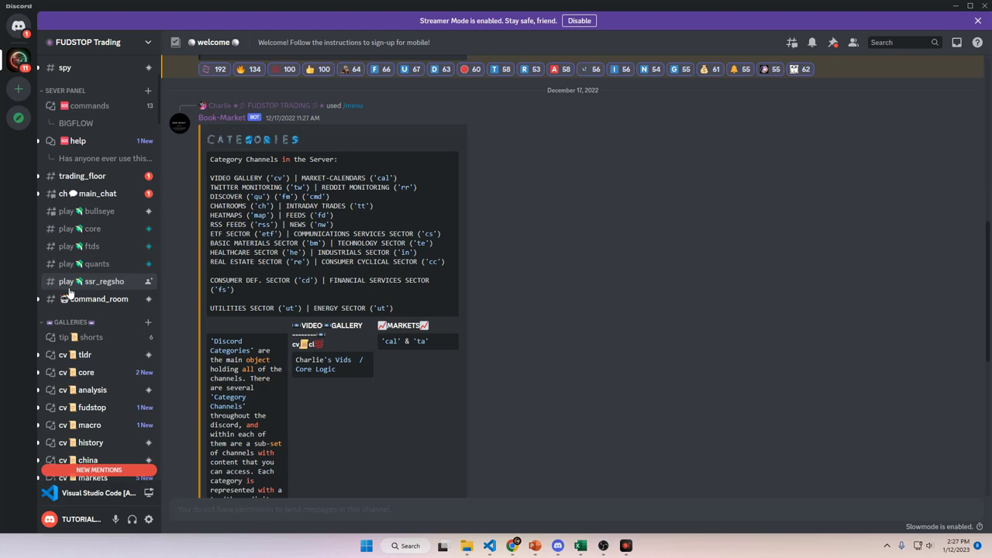
{"action": "scroll", "coordinate": [77, 272], "scroll_direction": "down", "scroll_amount": 1}
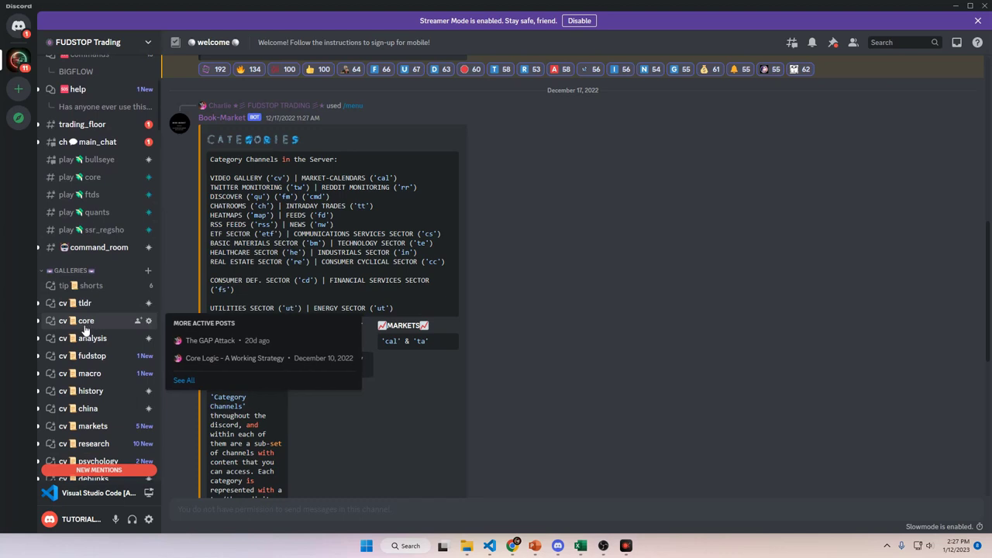
{"action": "mouse_move", "coordinate": [80, 372]}
{"action": "mouse_move", "coordinate": [81, 354]}
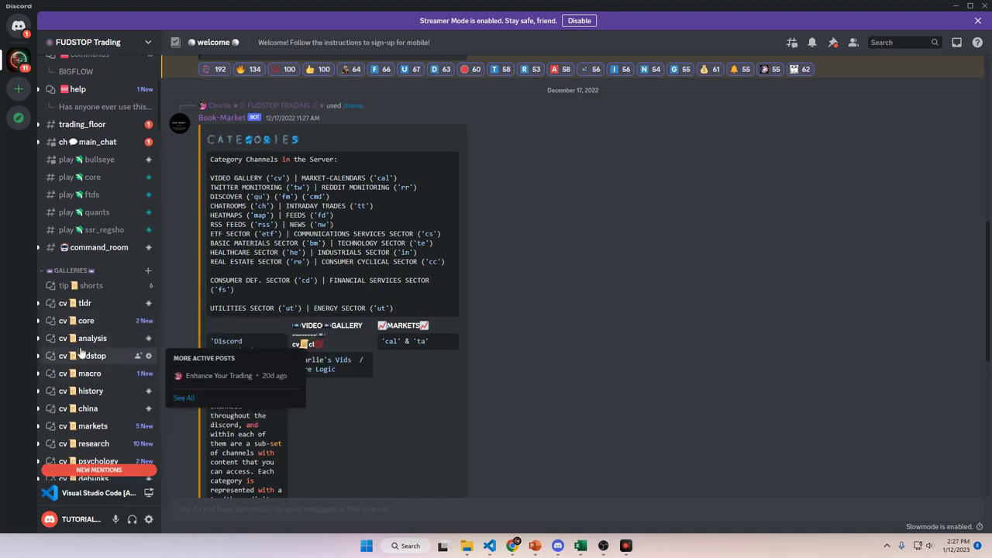
{"action": "scroll", "coordinate": [86, 326], "scroll_direction": "down", "scroll_amount": 2}
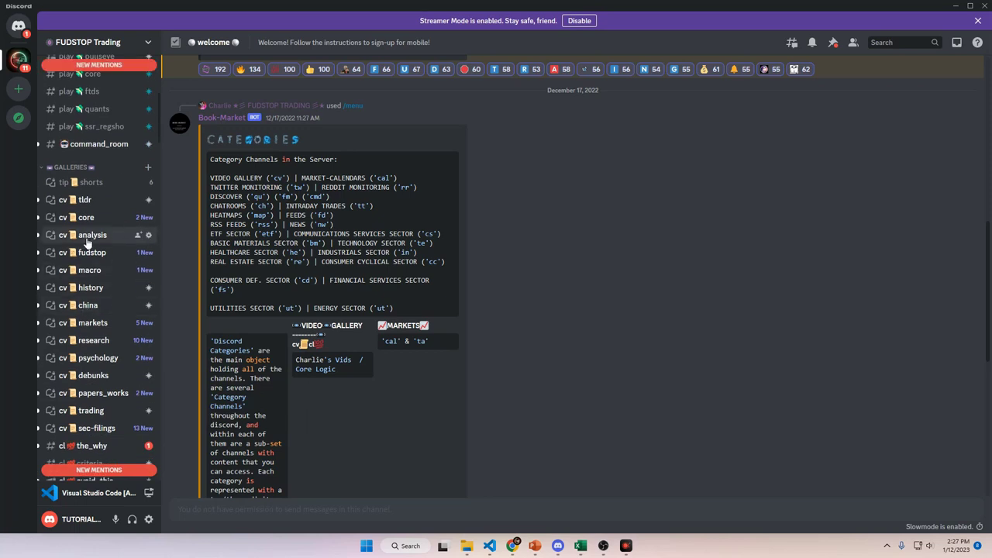
{"action": "scroll", "coordinate": [89, 242], "scroll_direction": "down", "scroll_amount": 3}
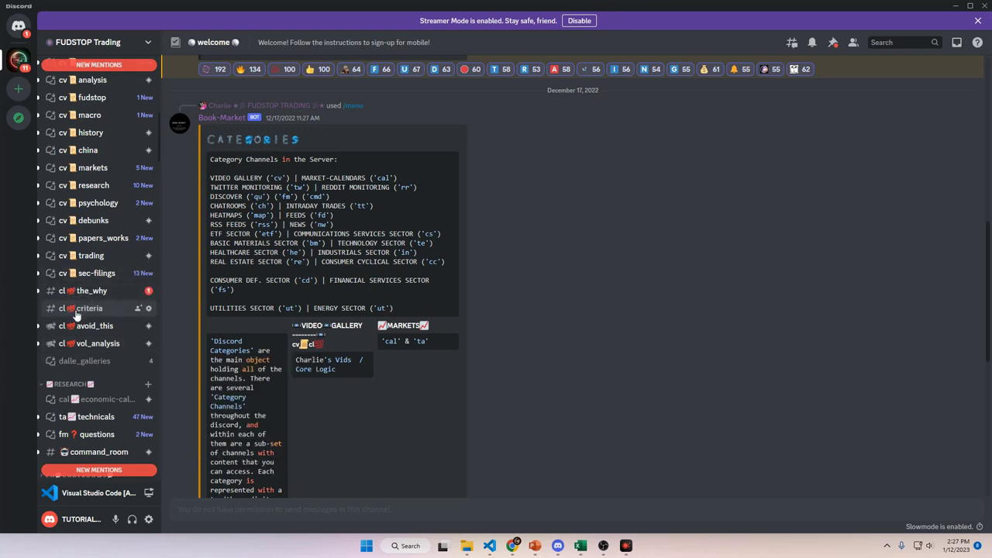
{"action": "scroll", "coordinate": [79, 311], "scroll_direction": "down", "scroll_amount": 3}
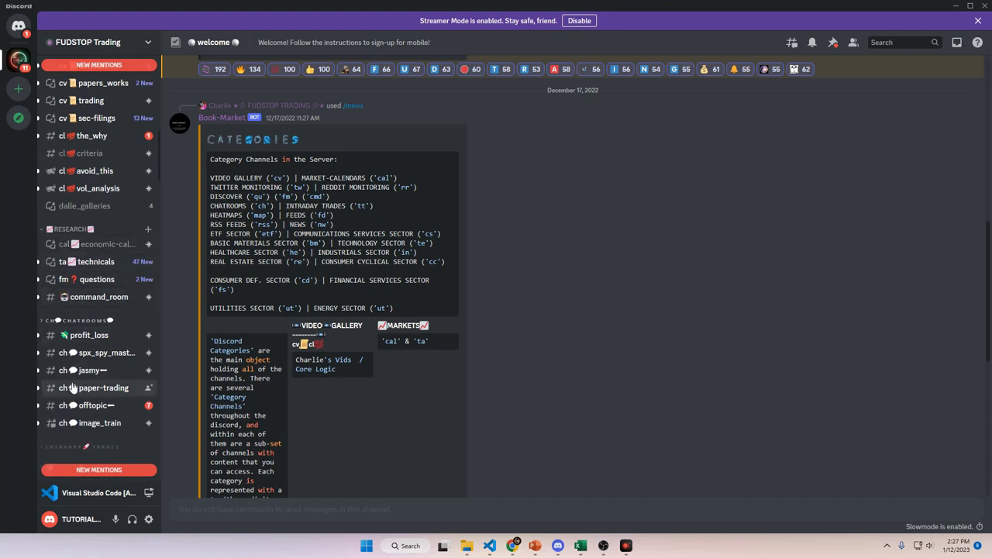
{"action": "scroll", "coordinate": [88, 349], "scroll_direction": "down", "scroll_amount": 5}
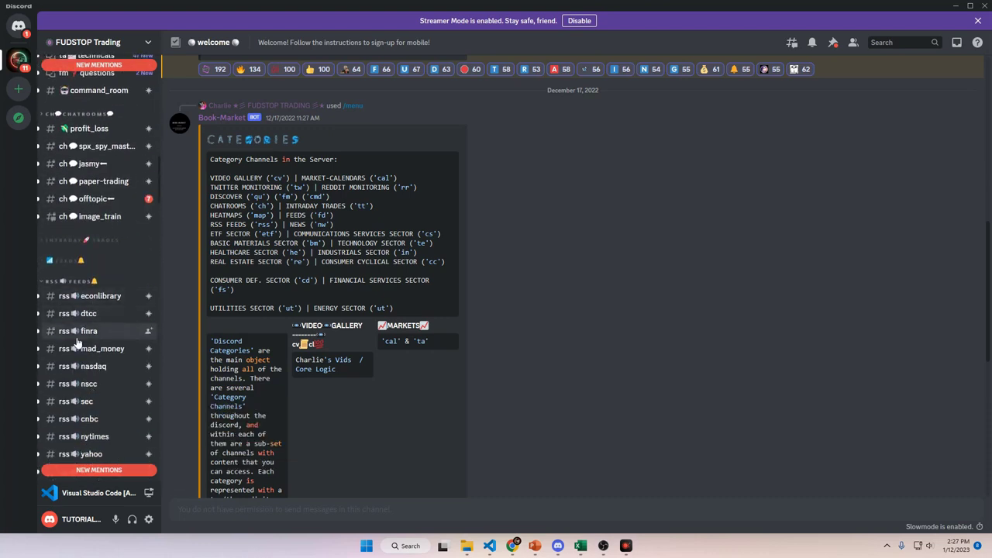
{"action": "scroll", "coordinate": [78, 341], "scroll_direction": "down", "scroll_amount": 6}
{"action": "scroll", "coordinate": [85, 332], "scroll_direction": "down", "scroll_amount": 6}
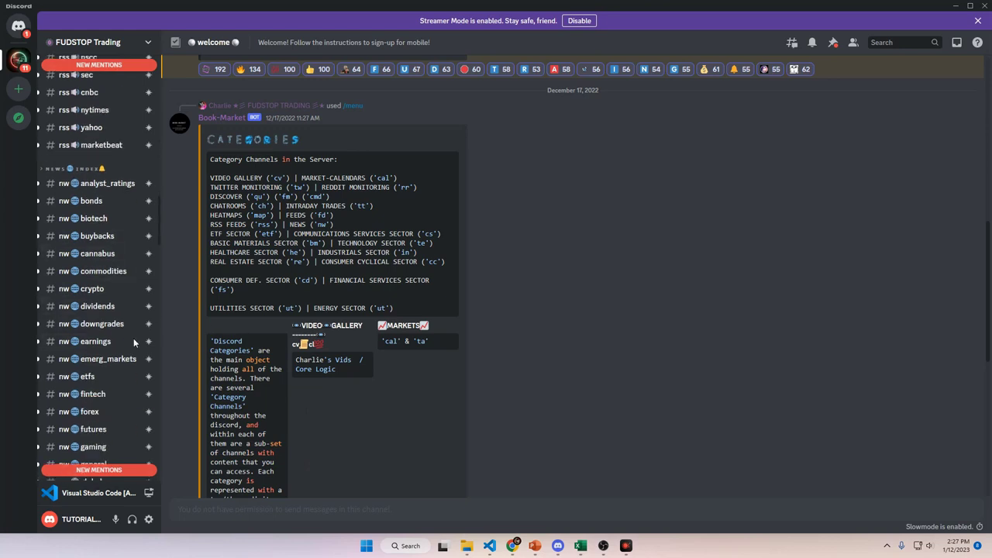
{"action": "scroll", "coordinate": [105, 349], "scroll_direction": "down", "scroll_amount": 15}
{"action": "scroll", "coordinate": [101, 341], "scroll_direction": "up", "scroll_amount": 2}
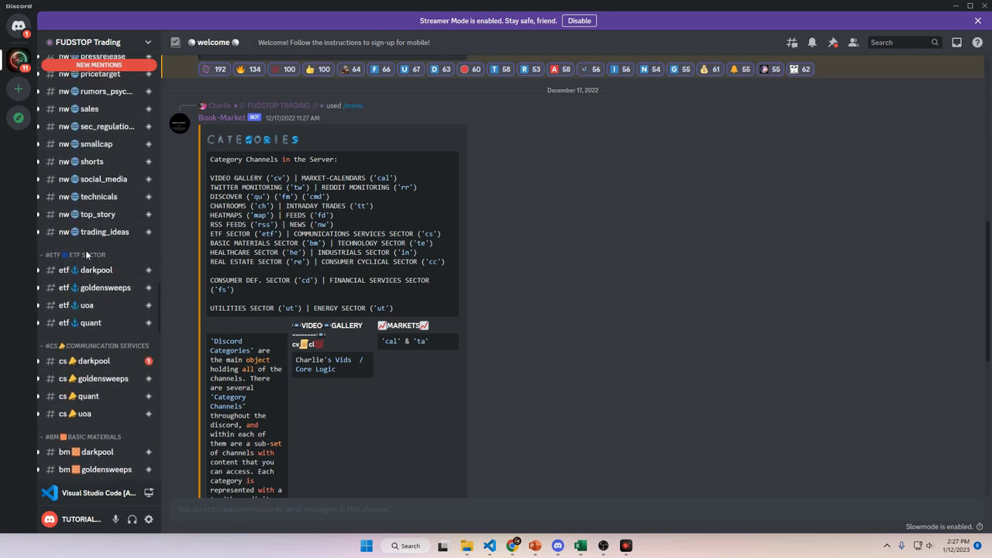
{"action": "scroll", "coordinate": [89, 314], "scroll_direction": "down", "scroll_amount": 2}
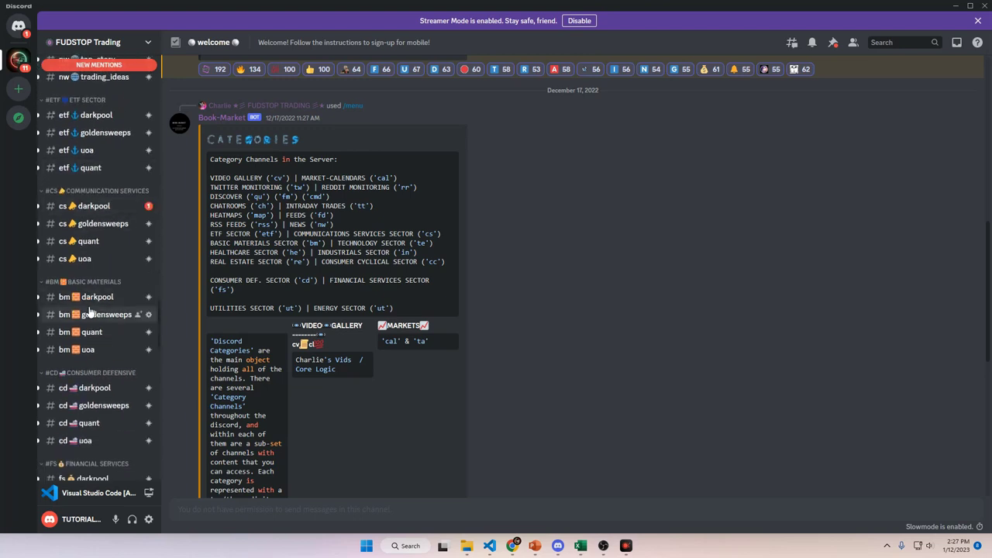
{"action": "scroll", "coordinate": [86, 248], "scroll_direction": "down", "scroll_amount": 2}
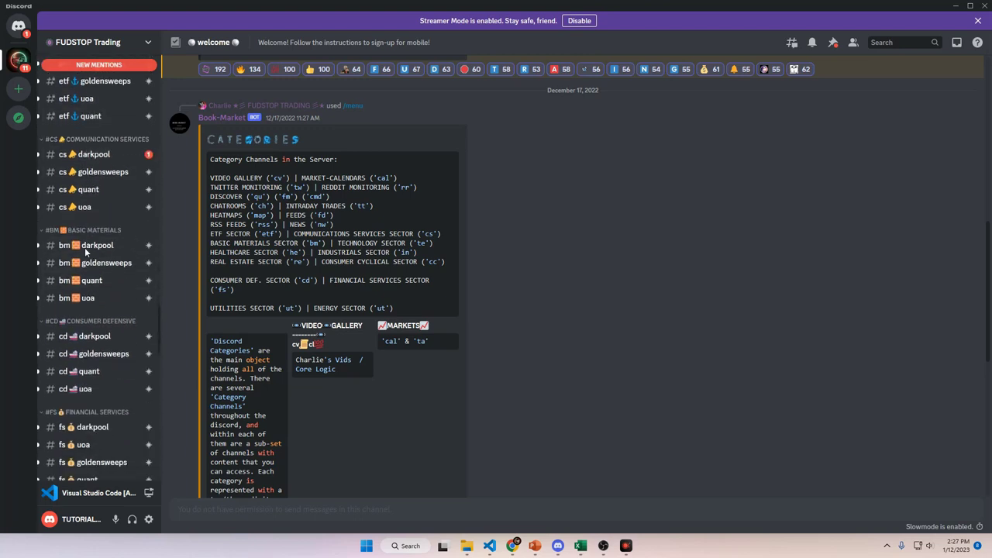
{"action": "scroll", "coordinate": [91, 355], "scroll_direction": "down", "scroll_amount": 11}
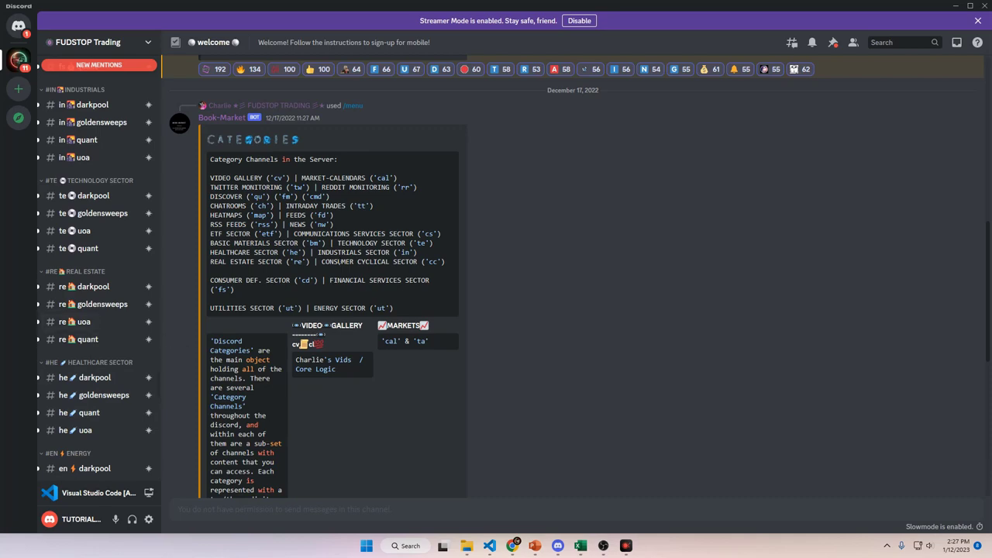
{"action": "scroll", "coordinate": [93, 310], "scroll_direction": "down", "scroll_amount": 10}
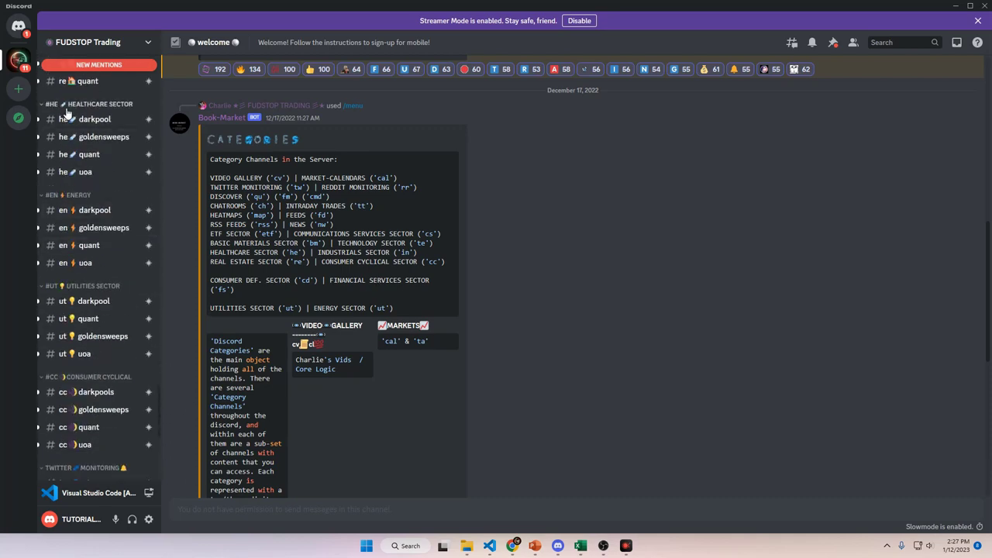
{"action": "scroll", "coordinate": [83, 318], "scroll_direction": "down", "scroll_amount": 12}
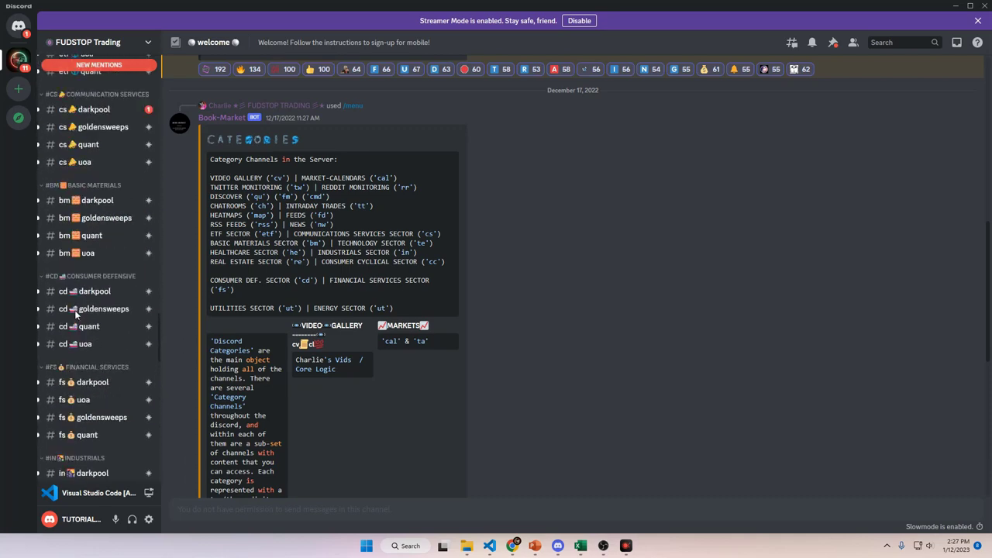
{"action": "scroll", "coordinate": [74, 314], "scroll_direction": "up", "scroll_amount": 10}
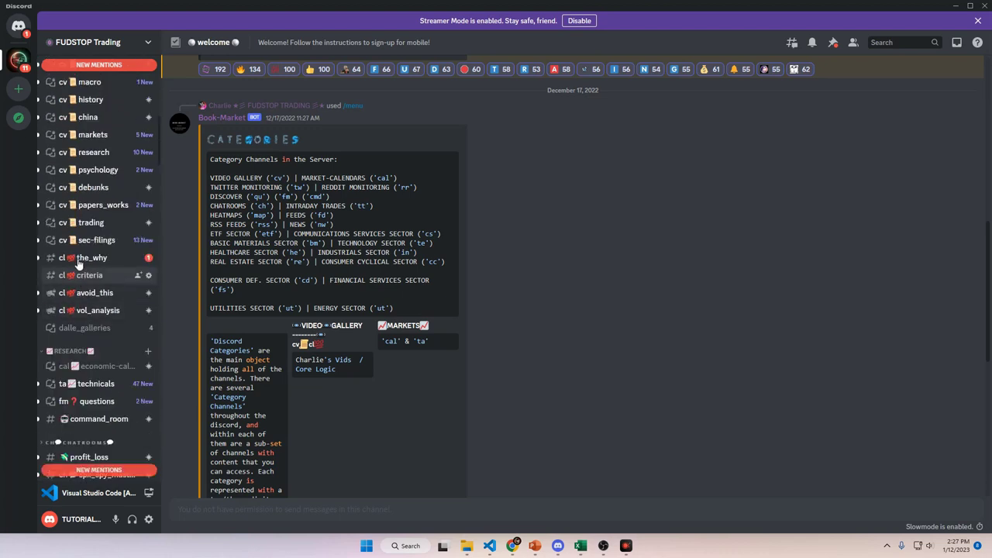
{"action": "mouse_move", "coordinate": [81, 246]}
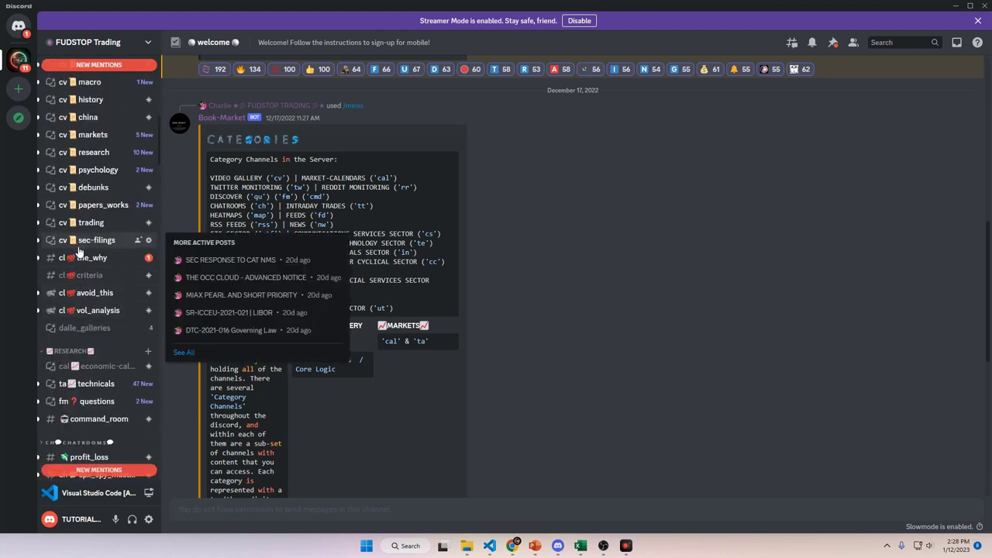
{"action": "scroll", "coordinate": [78, 252], "scroll_direction": "up", "scroll_amount": 10}
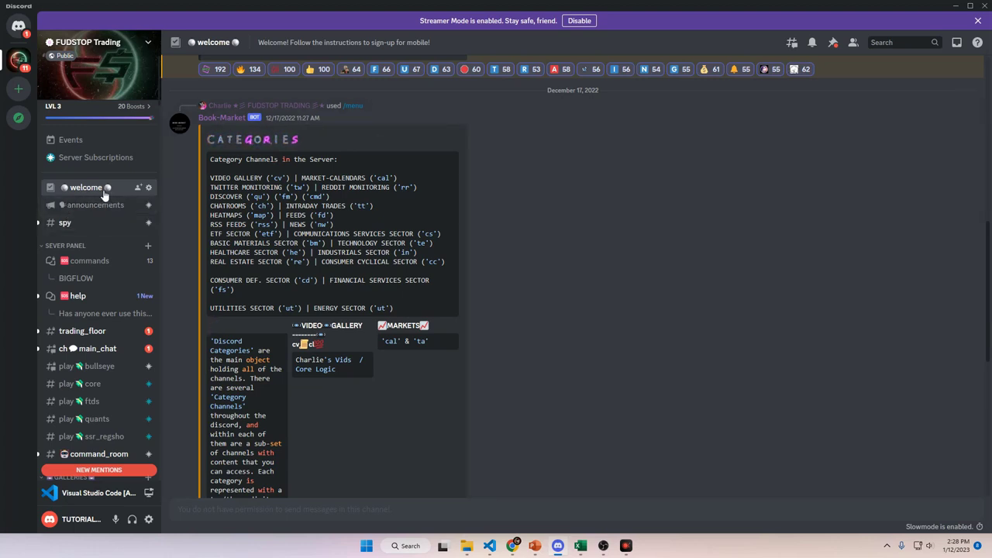
{"action": "scroll", "coordinate": [413, 241], "scroll_direction": "down", "scroll_amount": 4}
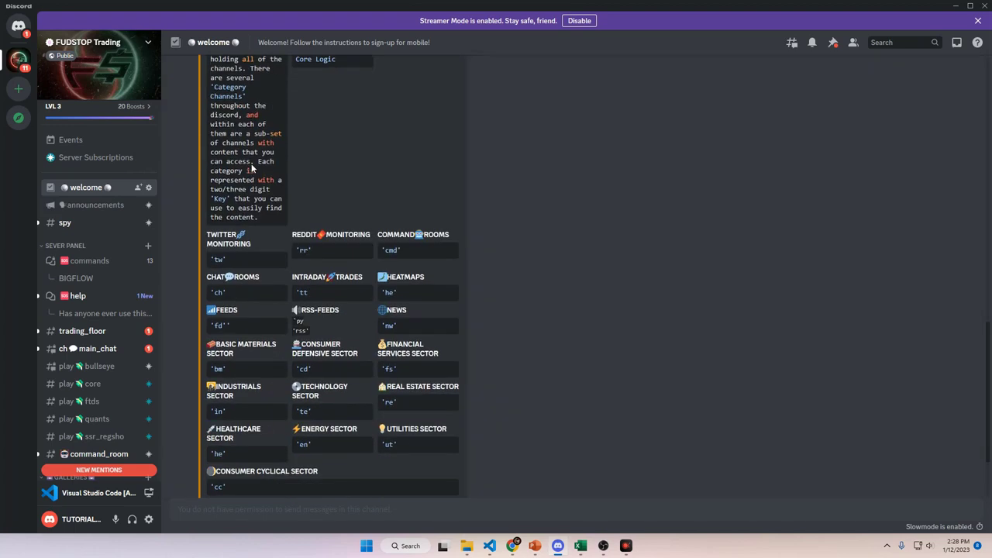
{"action": "left_click_drag", "start_coordinate": [206, 259], "coordinate": [450, 445]}
{"action": "left_click", "coordinate": [519, 401]}
{"action": "scroll", "coordinate": [431, 313], "scroll_direction": "down", "scroll_amount": 2}
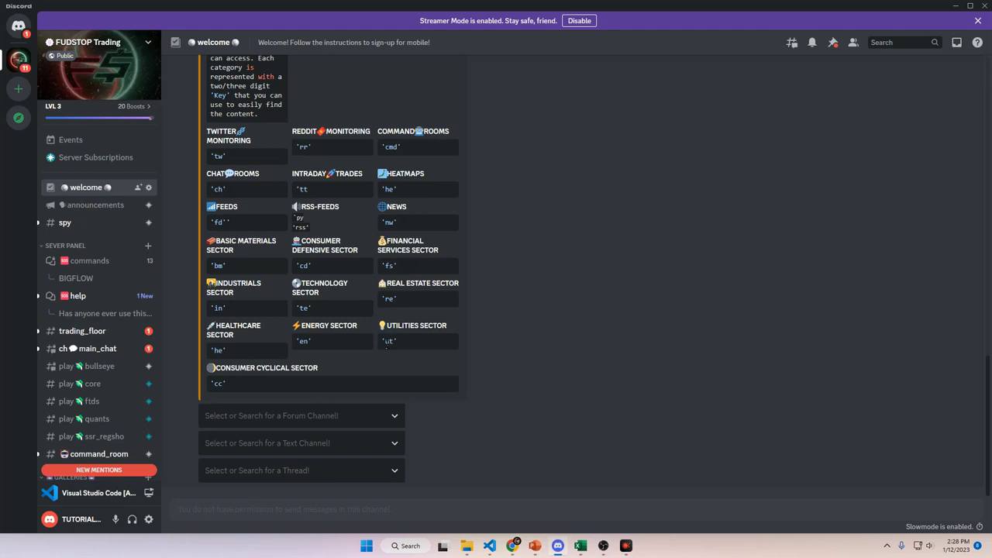
Step: Use Ctrl+K search 'bm' to open bm quant and skim its GOLD and FCX alerts
{"action": "key", "text": "ctrl+k"}
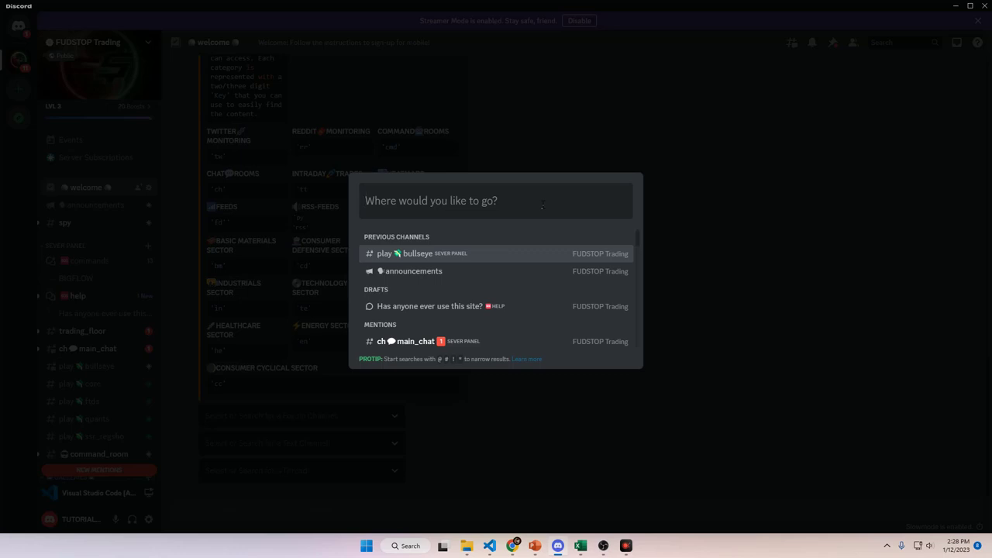
{"action": "type", "text": "ch"}
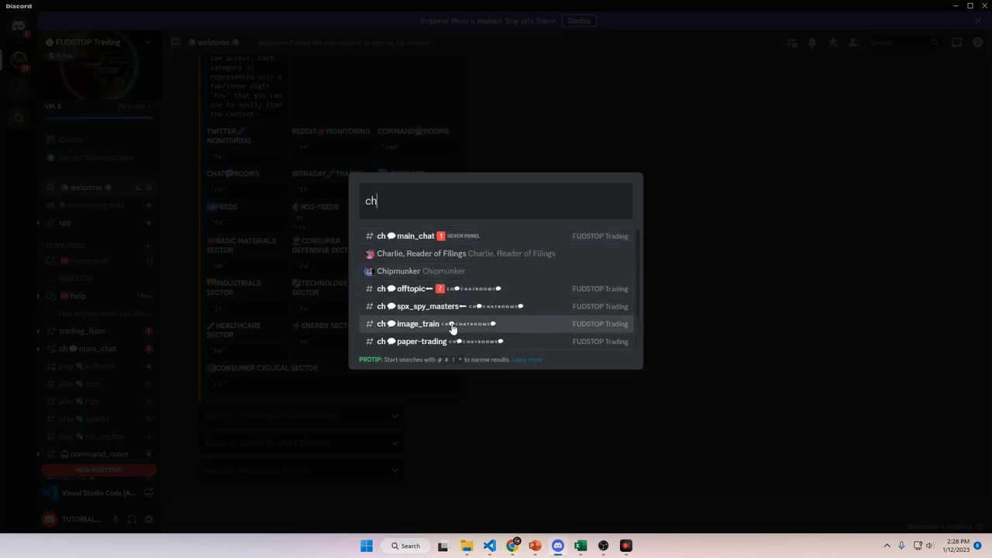
{"action": "key", "text": "BackSpace"}
{"action": "key", "text": "BackSpace"}
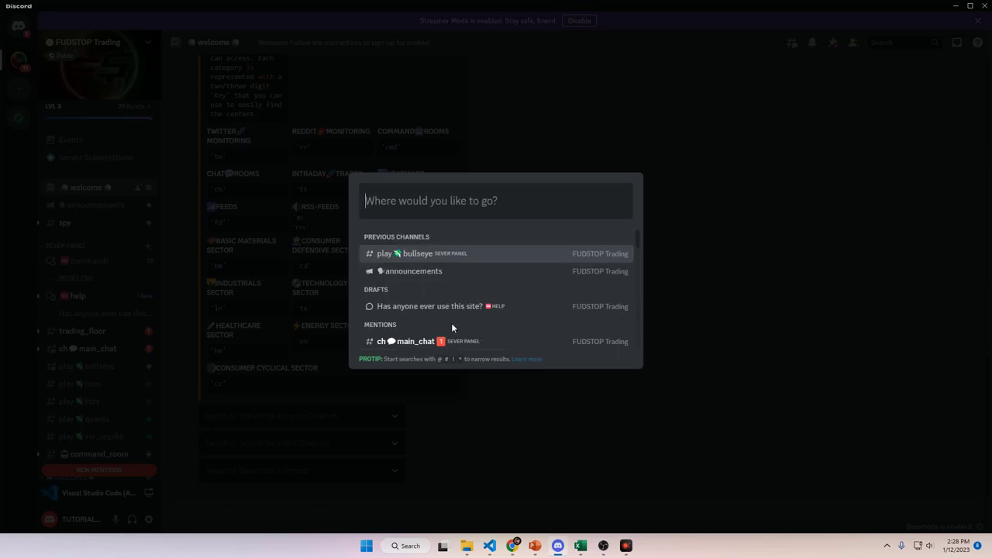
{"action": "type", "text": "bm"}
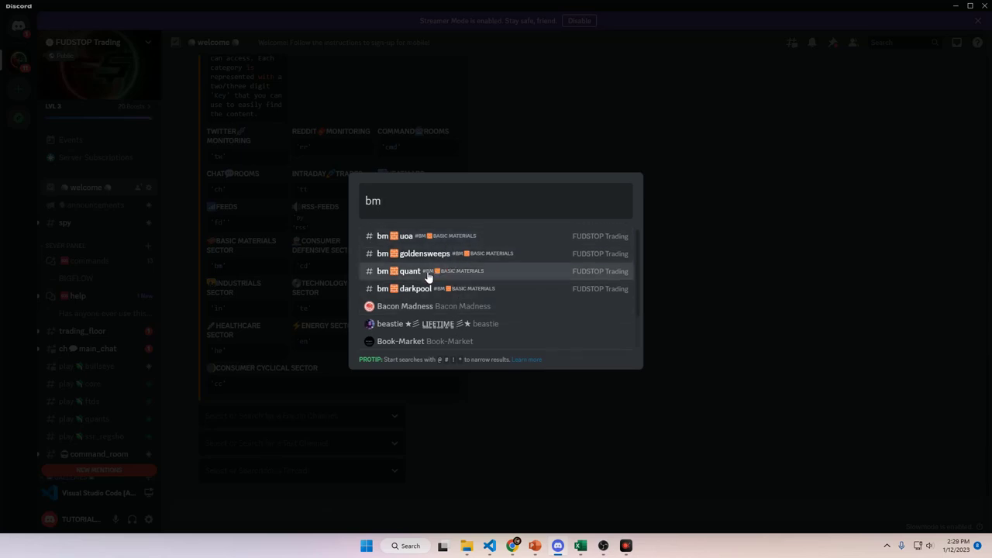
{"action": "left_click", "coordinate": [428, 277]}
{"action": "scroll", "coordinate": [427, 276], "scroll_direction": "down", "scroll_amount": 5}
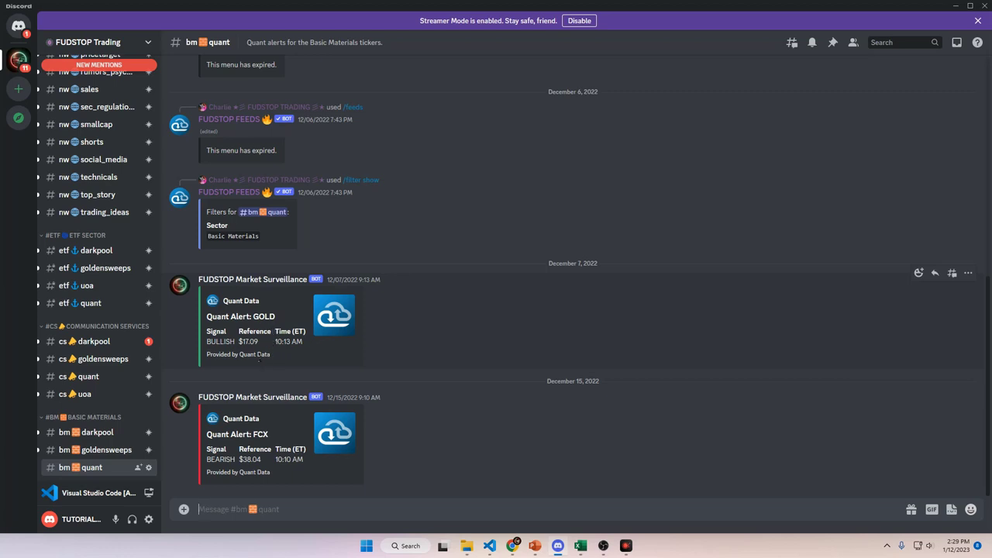
{"action": "scroll", "coordinate": [85, 346], "scroll_direction": "up", "scroll_amount": 10}
Step: Scroll to the top of the channel list and open the welcome channel
{"action": "scroll", "coordinate": [88, 363], "scroll_direction": "up", "scroll_amount": 10}
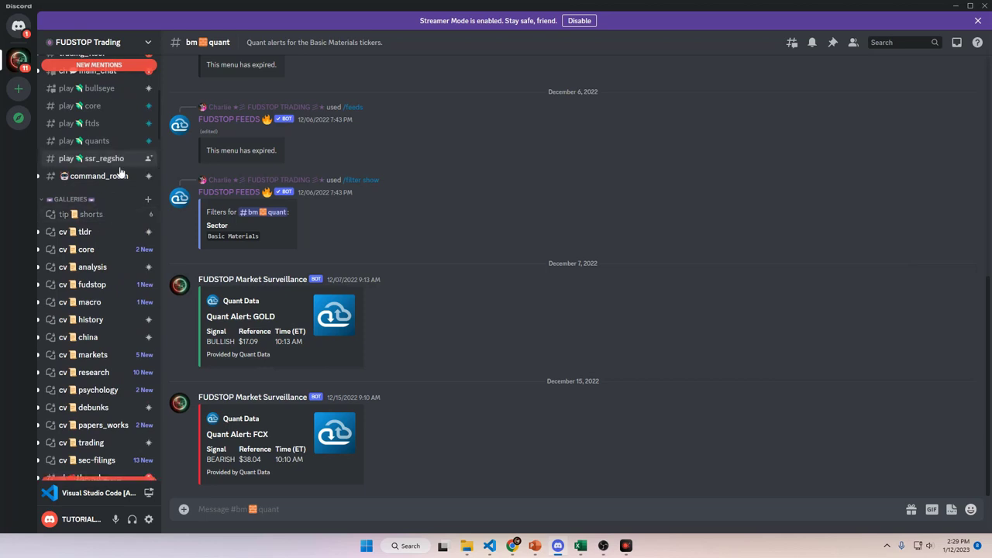
{"action": "left_click", "coordinate": [103, 205]}
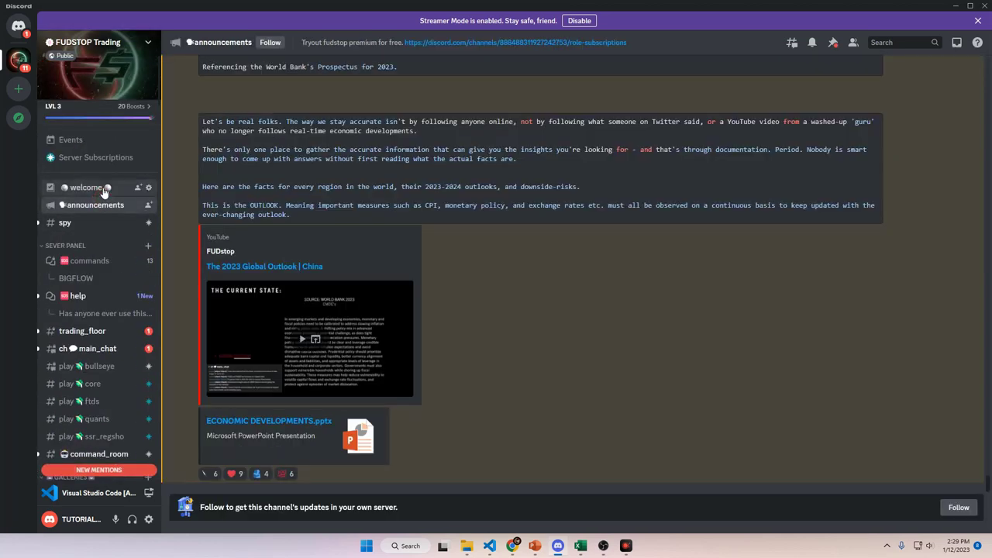
{"action": "left_click", "coordinate": [87, 188]}
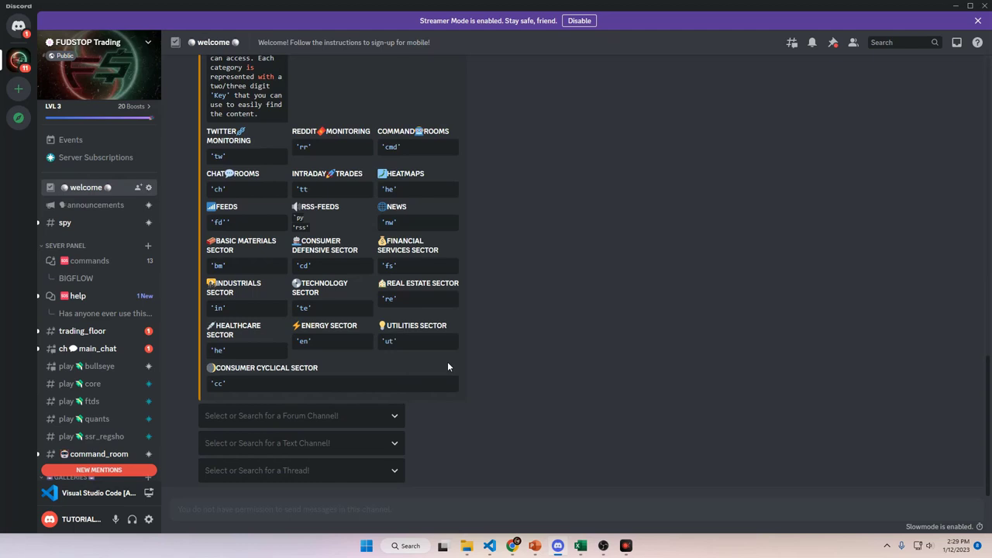
Step: Select ta technicals in the welcome bot's Forum Channel dropdown, after trying a 'cv' search
{"action": "left_click", "coordinate": [278, 419]}
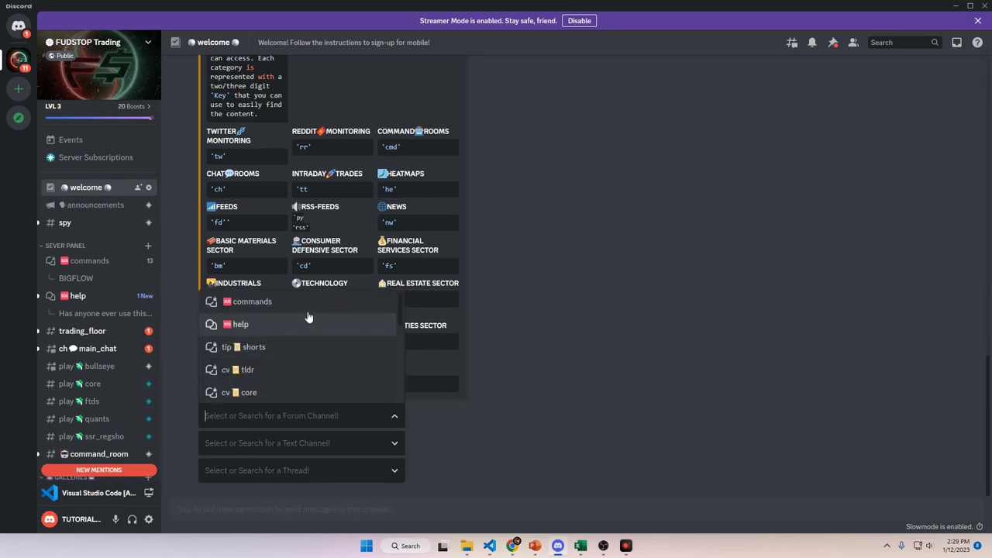
{"action": "scroll", "coordinate": [335, 331], "scroll_direction": "down", "scroll_amount": 3}
{"action": "scroll", "coordinate": [282, 335], "scroll_direction": "up", "scroll_amount": 3}
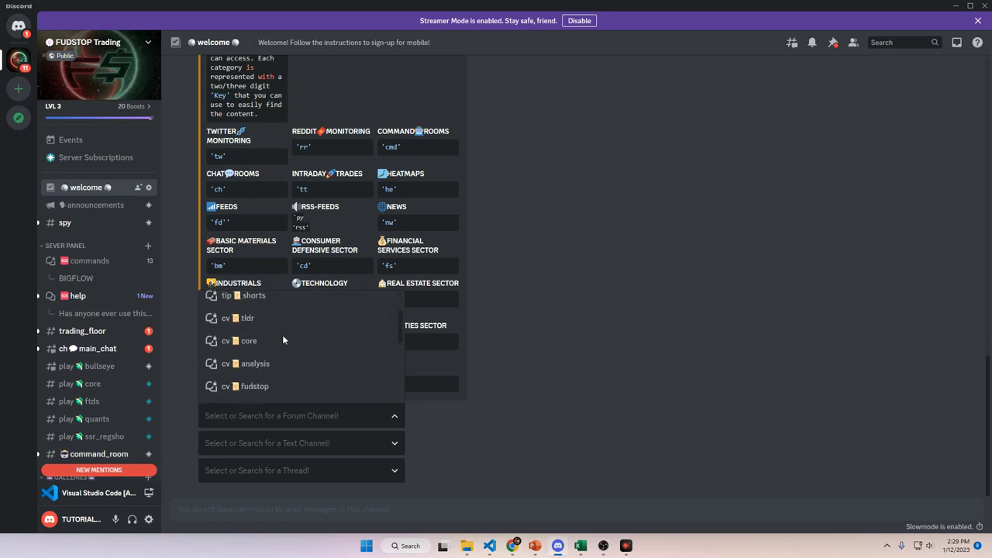
{"action": "scroll", "coordinate": [296, 338], "scroll_direction": "down", "scroll_amount": 2}
{"action": "scroll", "coordinate": [297, 339], "scroll_direction": "up", "scroll_amount": 3}
{"action": "scroll", "coordinate": [296, 344], "scroll_direction": "up", "scroll_amount": 2}
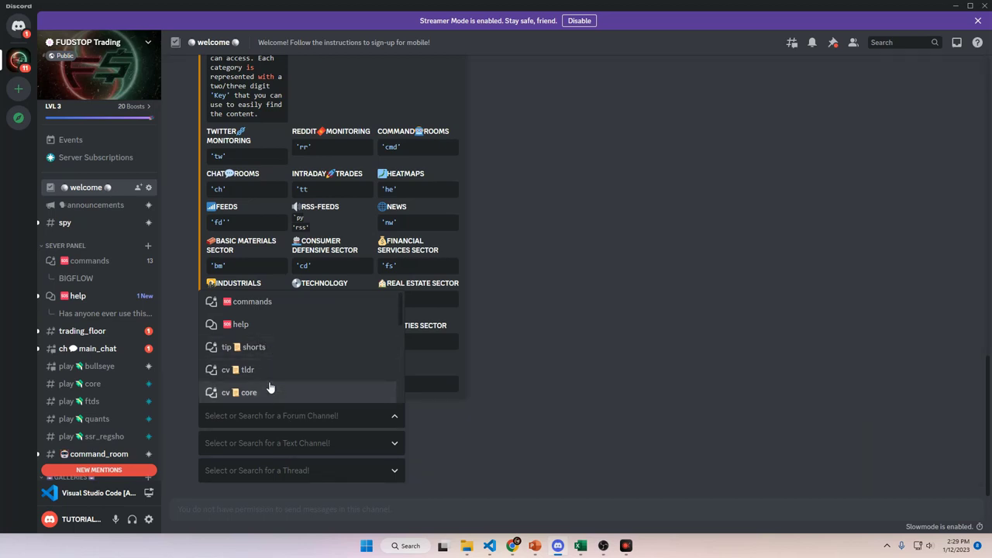
{"action": "type", "text": "cv"}
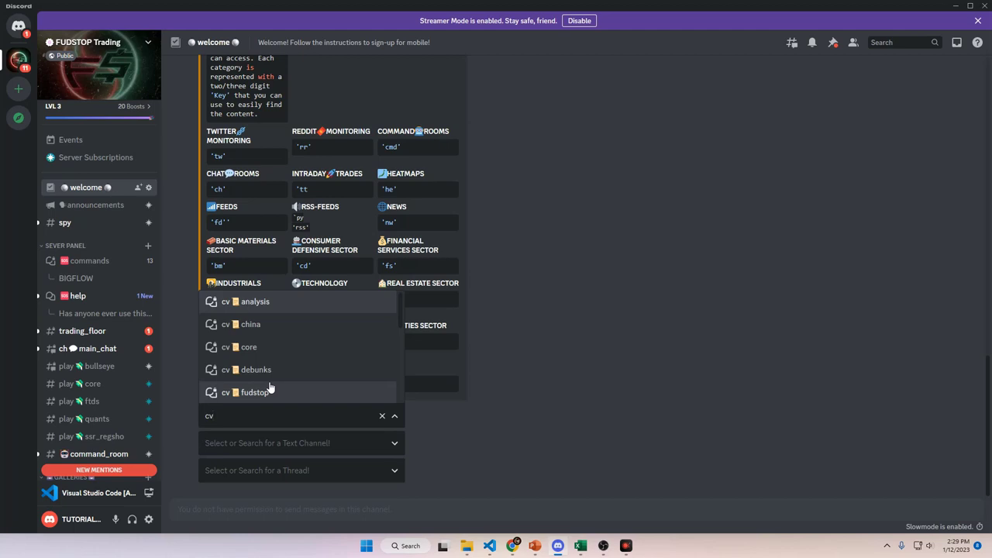
{"action": "scroll", "coordinate": [263, 360], "scroll_direction": "down", "scroll_amount": 5}
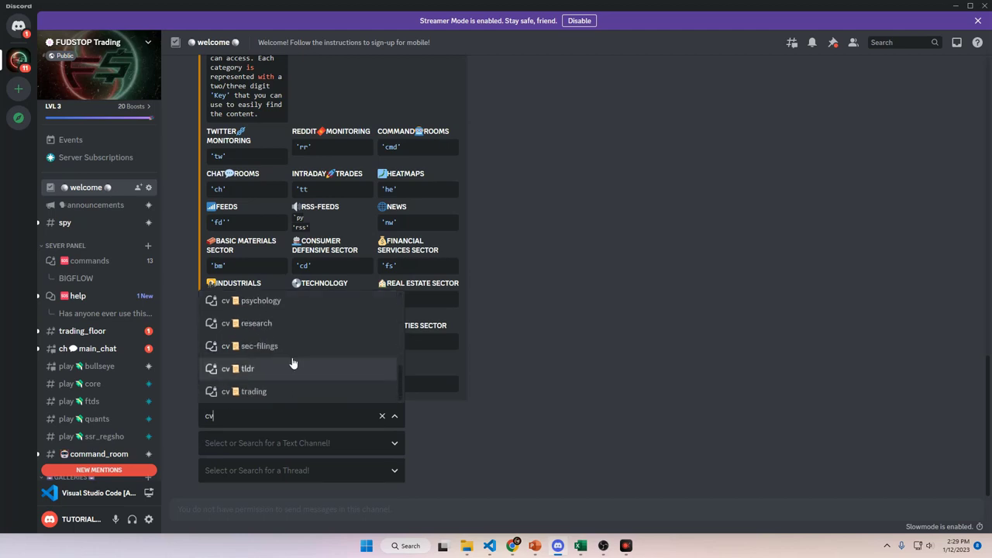
{"action": "key", "text": "Up"}
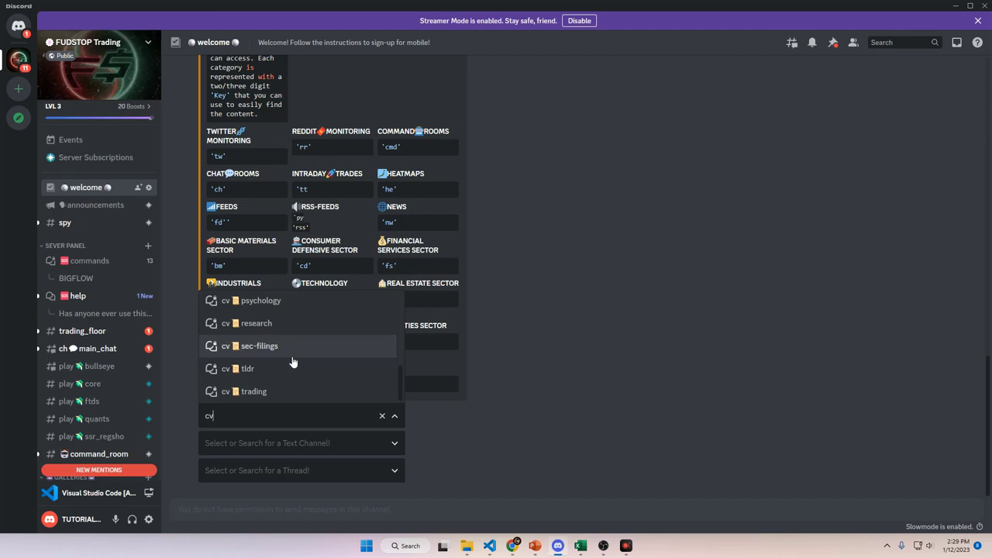
{"action": "key", "text": "Escape"}
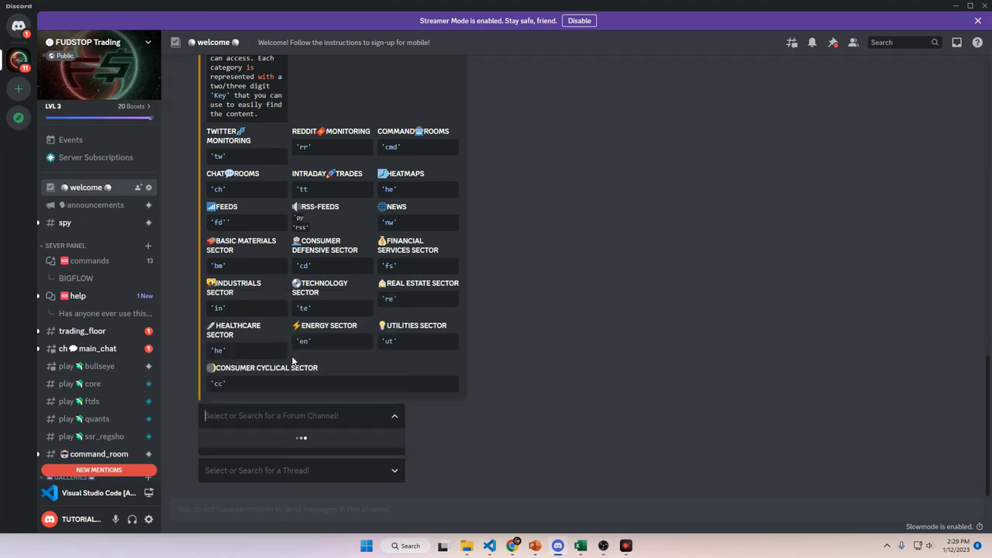
{"action": "key", "text": "Down"}
{"action": "type", "text": "ta"}
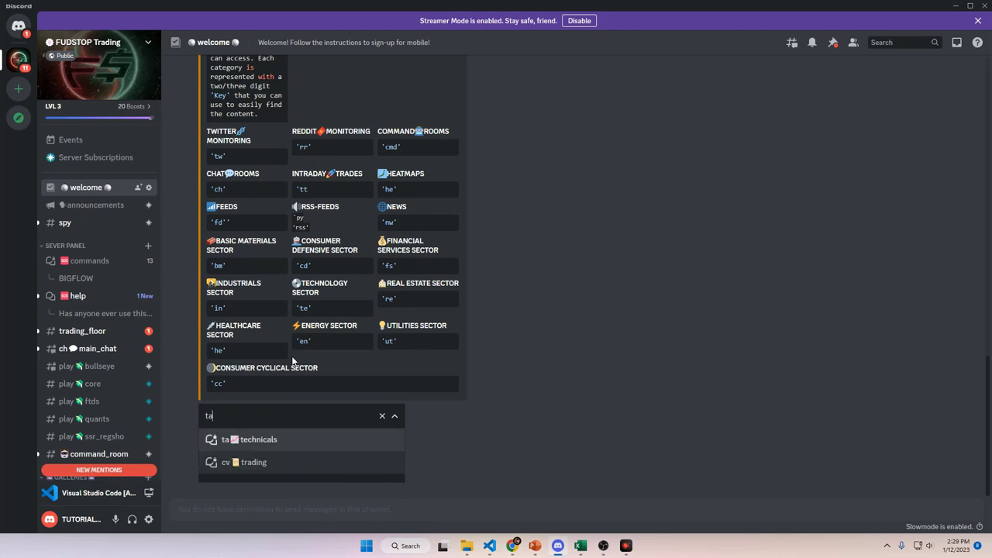
{"action": "left_click", "coordinate": [271, 448]}
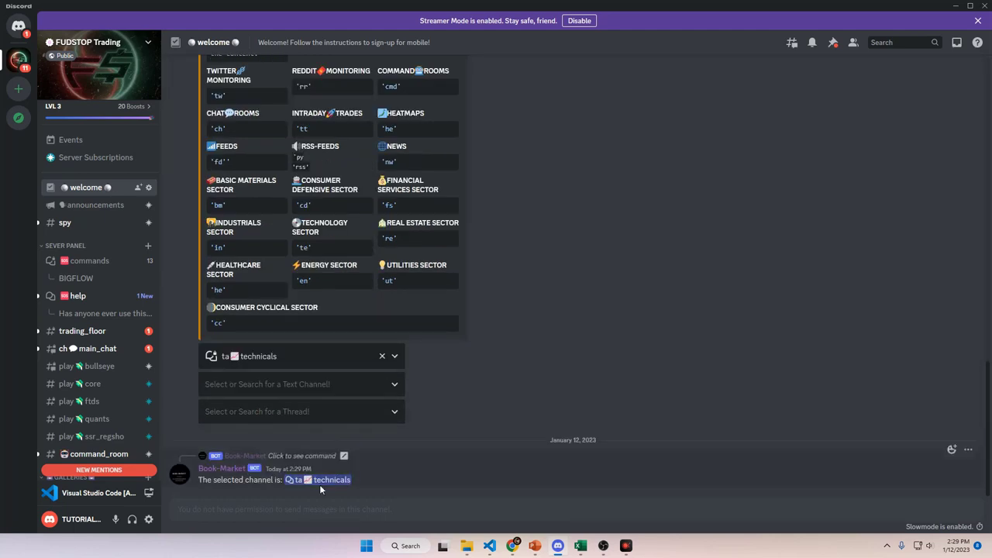
Step: Follow the bot's link to the ta technicals forum and browse its chart-pattern posts
{"action": "left_click", "coordinate": [322, 482]}
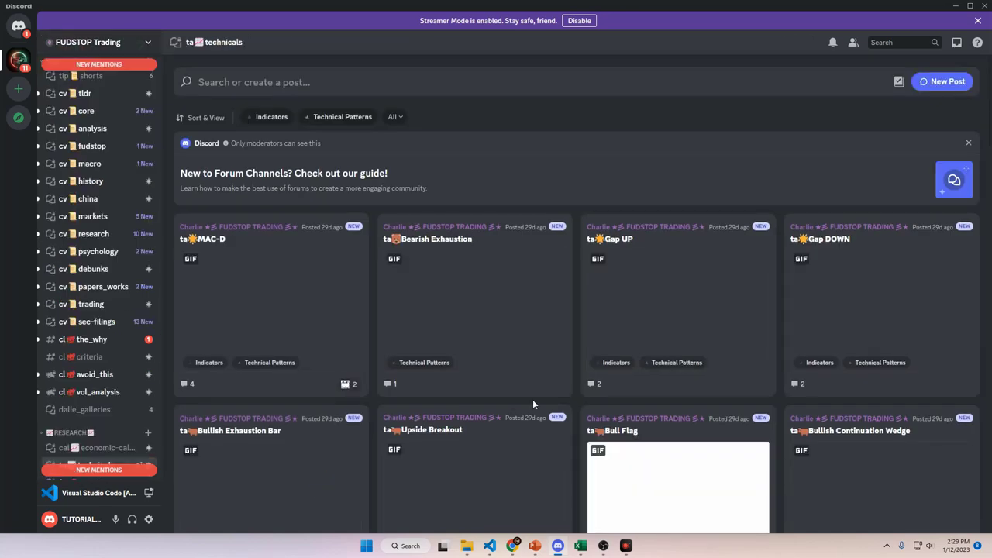
{"action": "scroll", "coordinate": [532, 400], "scroll_direction": "down", "scroll_amount": 2}
{"action": "scroll", "coordinate": [581, 382], "scroll_direction": "down", "scroll_amount": 2}
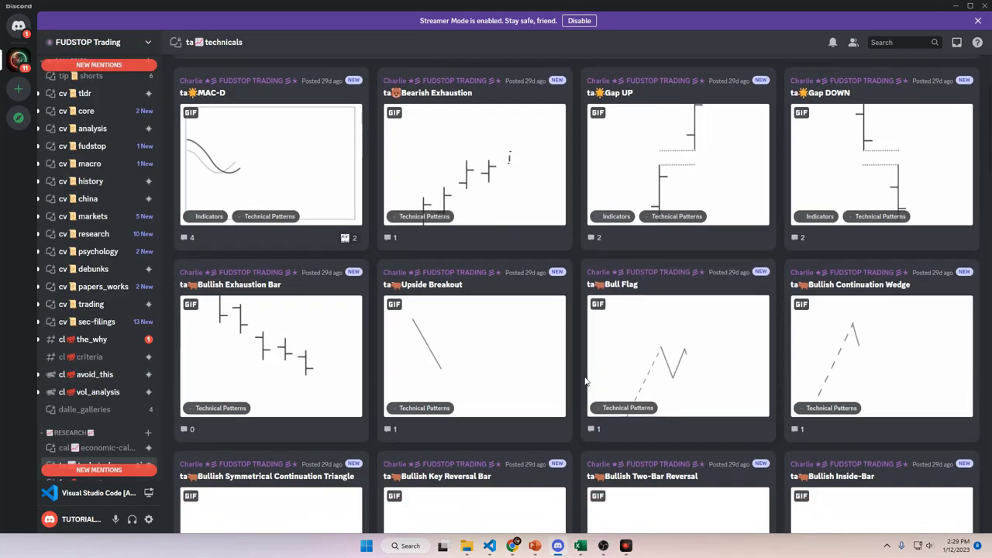
{"action": "scroll", "coordinate": [117, 188], "scroll_direction": "up", "scroll_amount": 10}
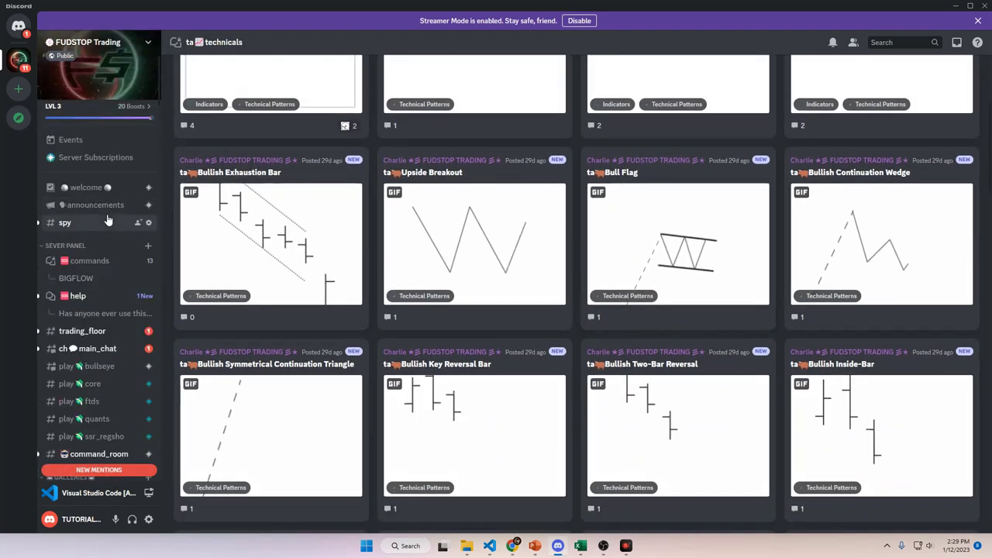
{"action": "left_click", "coordinate": [103, 208]}
Step: Back in welcome, pick nw emerg_markets in the Text Channel dropdown and follow the bot's link
{"action": "left_click", "coordinate": [100, 189]}
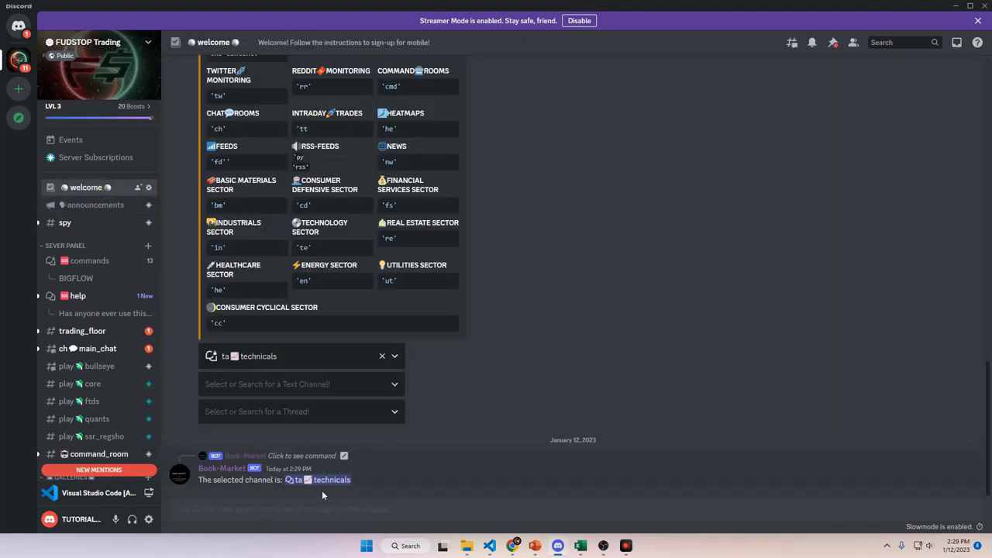
{"action": "scroll", "coordinate": [380, 480], "scroll_direction": "up", "scroll_amount": 1}
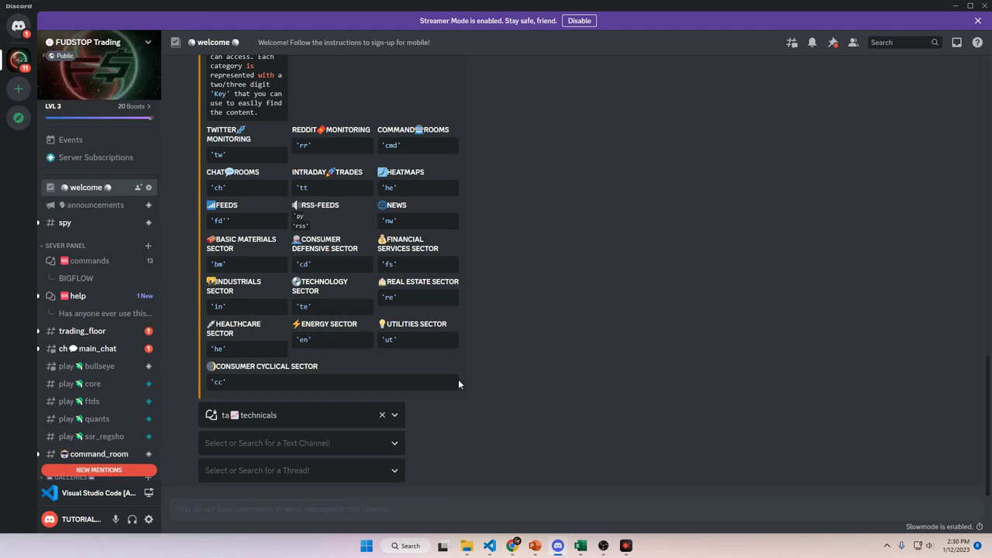
{"action": "left_click", "coordinate": [276, 450]}
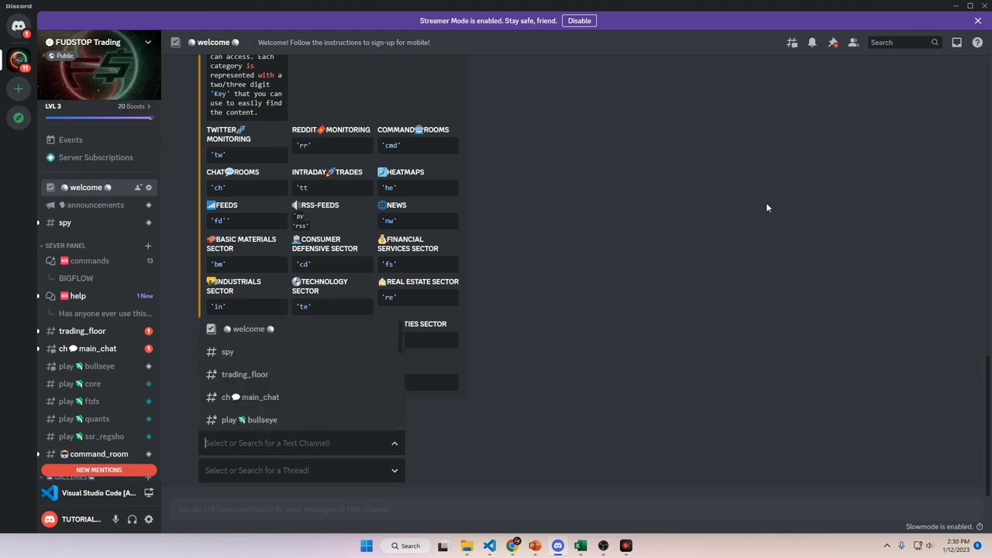
{"action": "type", "text": "play"}
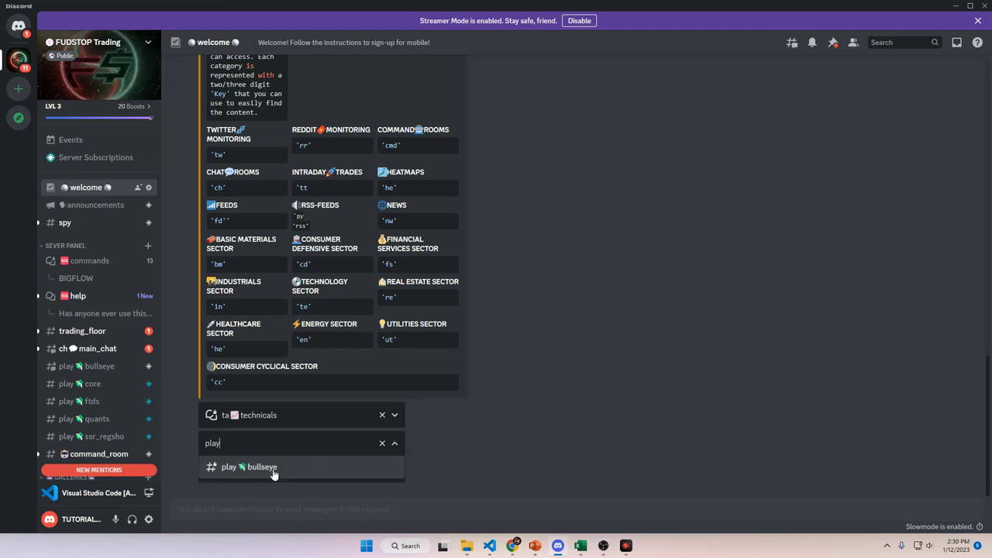
{"action": "key", "text": "BackSpace"}
{"action": "key", "text": "BackSpace"}
{"action": "key", "text": "BackSpace"}
{"action": "key", "text": "BackSpace"}
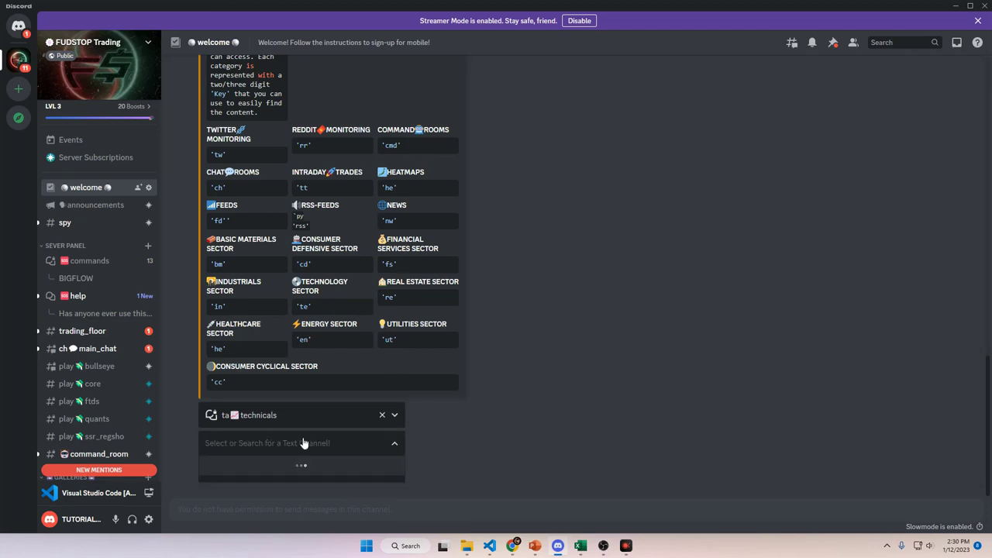
{"action": "type", "text": "cmd"}
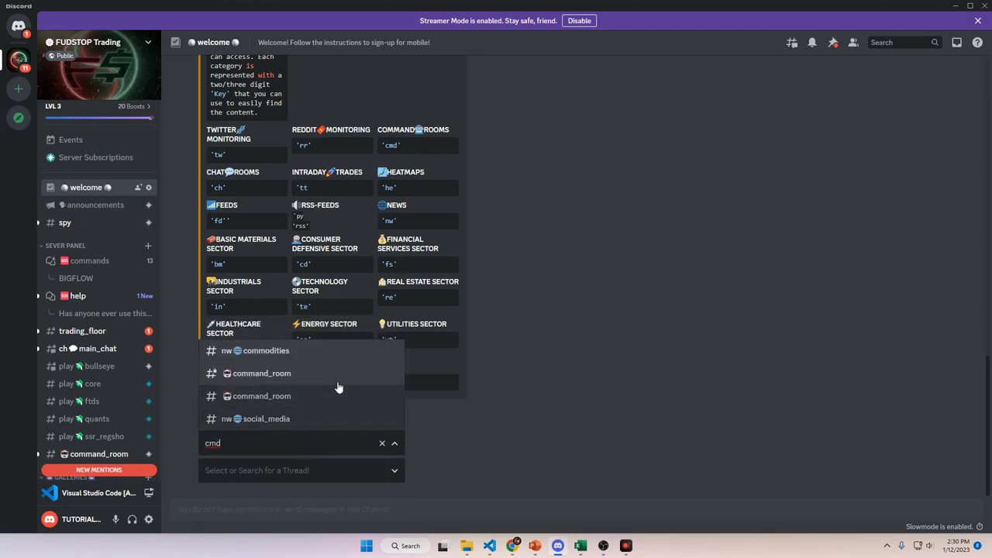
{"action": "key", "text": "BackSpace"}
{"action": "key", "text": "BackSpace"}
{"action": "key", "text": "BackSpace"}
{"action": "type", "text": "nw"}
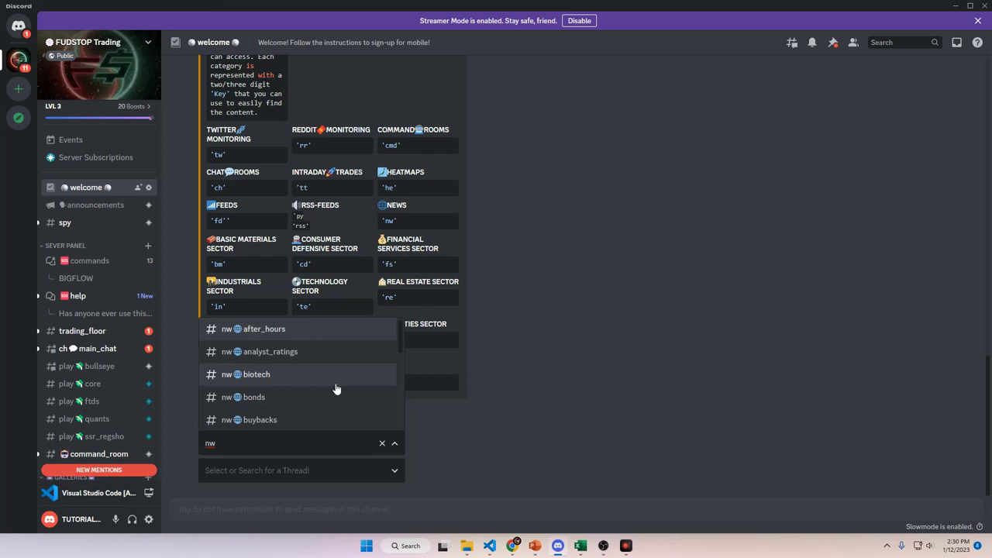
{"action": "scroll", "coordinate": [336, 387], "scroll_direction": "down", "scroll_amount": 3}
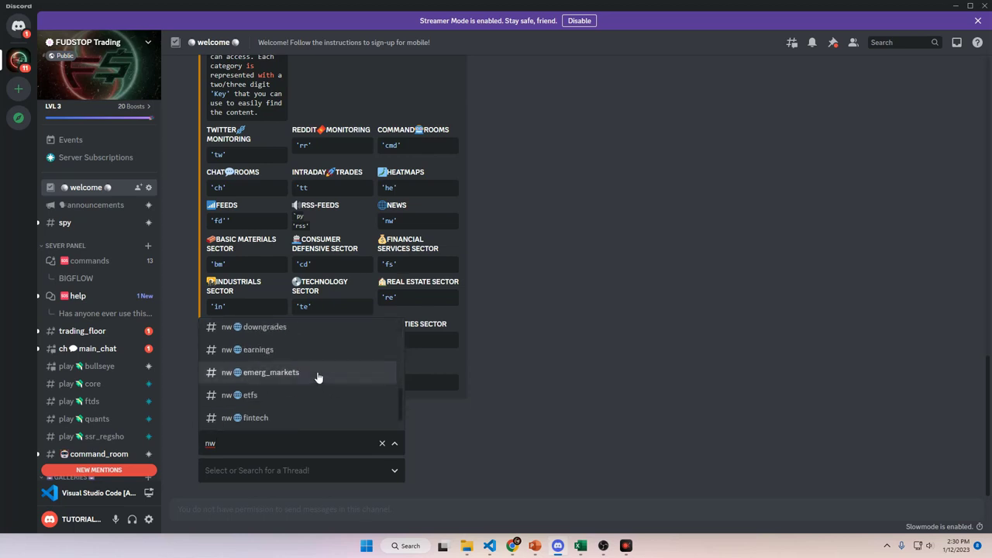
{"action": "left_click", "coordinate": [318, 376]}
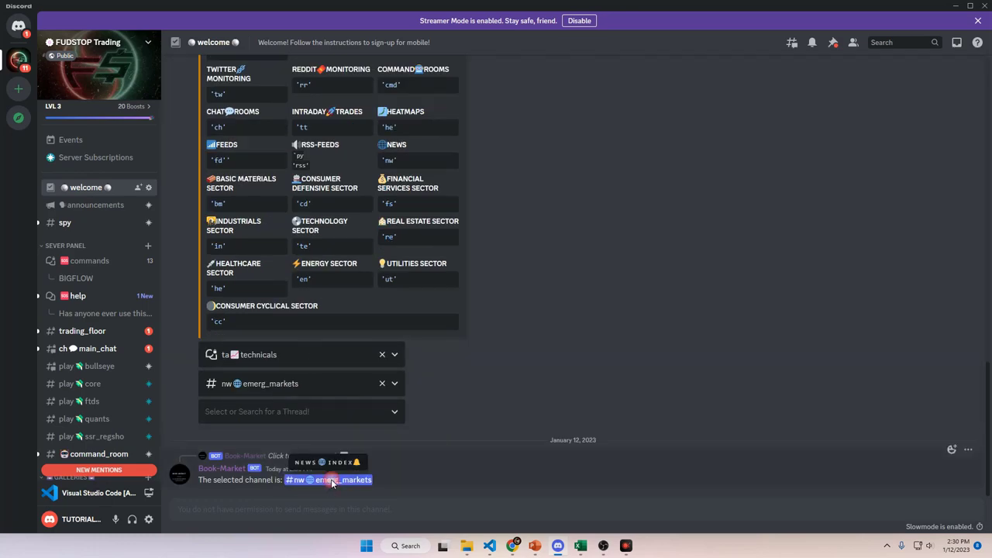
{"action": "left_click", "coordinate": [329, 483]}
Step: Skim the emerg_markets news feed, return to welcome, then move down to announcements
{"action": "scroll", "coordinate": [436, 441], "scroll_direction": "down", "scroll_amount": 10}
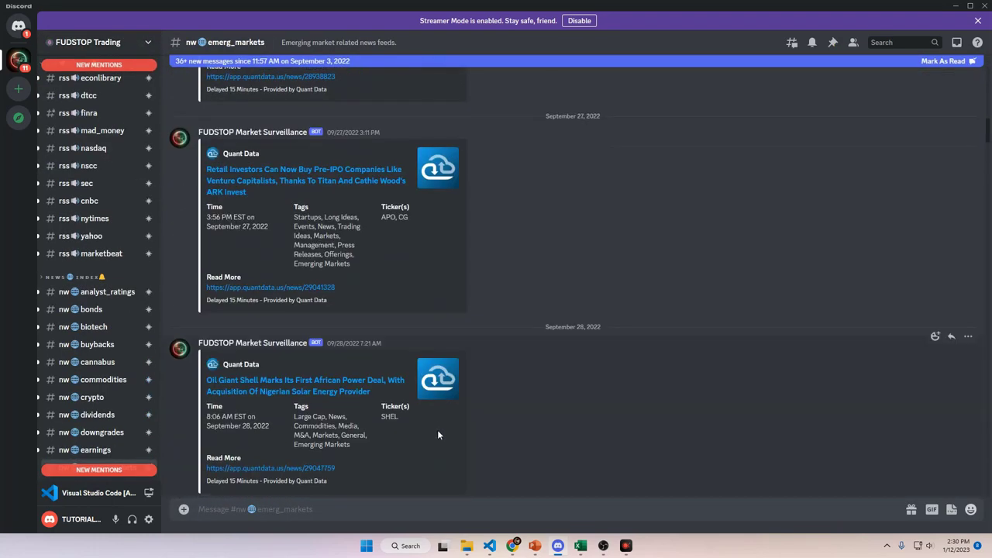
{"action": "scroll", "coordinate": [431, 444], "scroll_direction": "down", "scroll_amount": 5}
{"action": "scroll", "coordinate": [89, 202], "scroll_direction": "up", "scroll_amount": 15}
{"action": "left_click", "coordinate": [85, 176]}
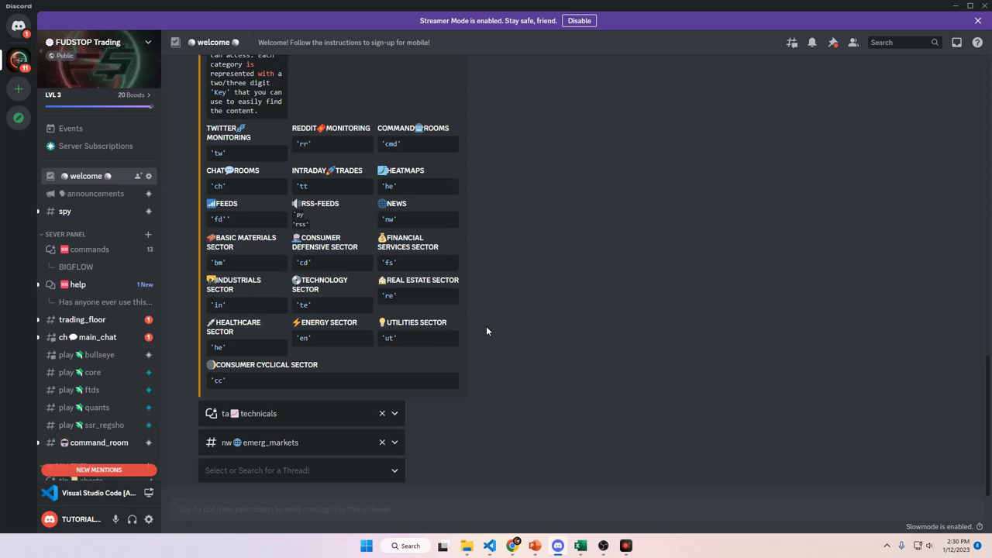
{"action": "key", "text": "alt+Down"}
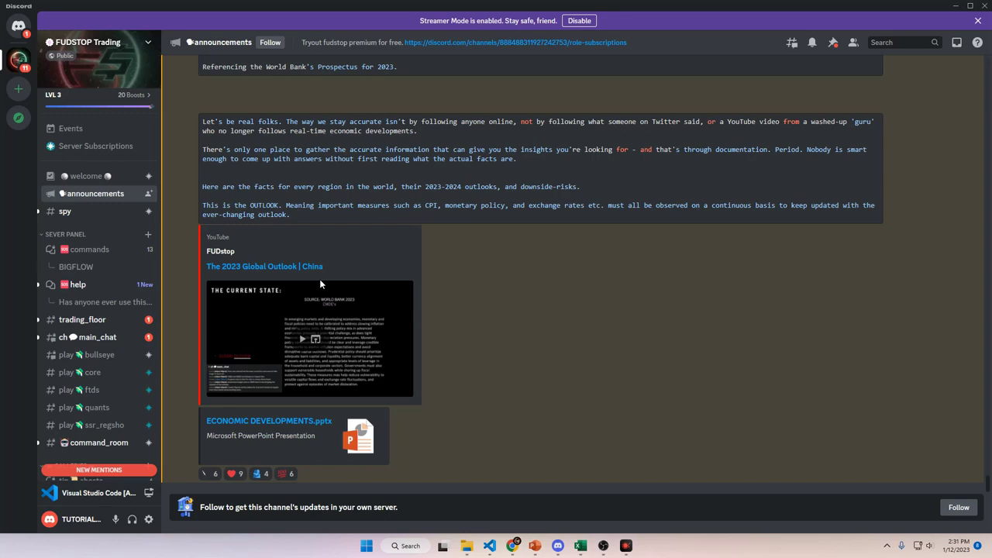
Step: Scroll up through announcements, then close the BIGFLOW post to widen the commands forum grid
{"action": "scroll", "coordinate": [503, 270], "scroll_direction": "up", "scroll_amount": 10}
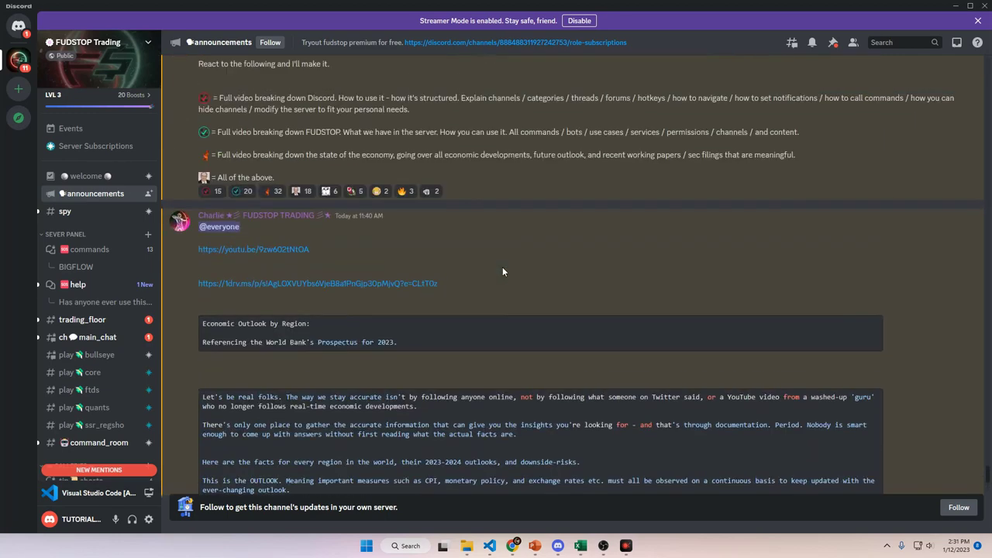
{"action": "scroll", "coordinate": [502, 276], "scroll_direction": "up", "scroll_amount": 15}
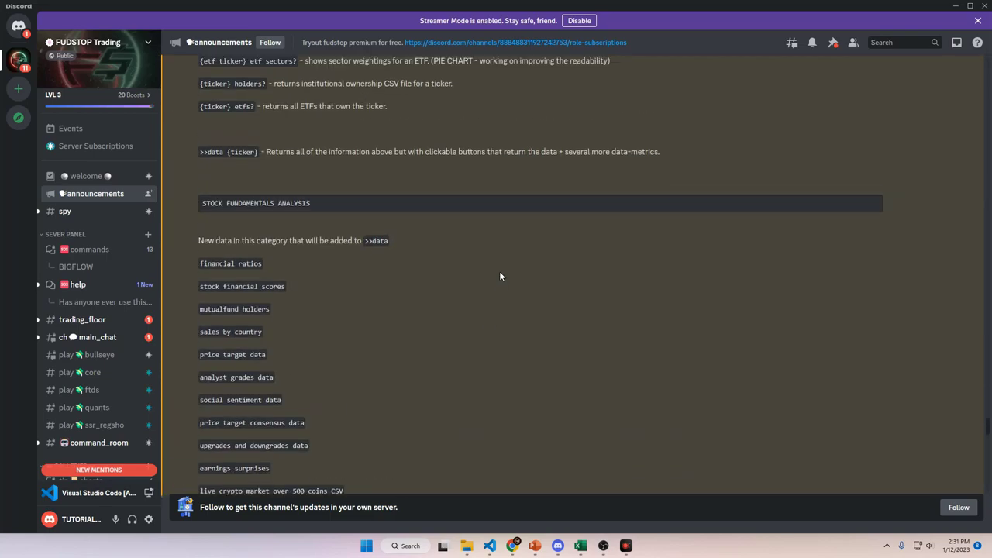
{"action": "scroll", "coordinate": [500, 275], "scroll_direction": "up", "scroll_amount": 15}
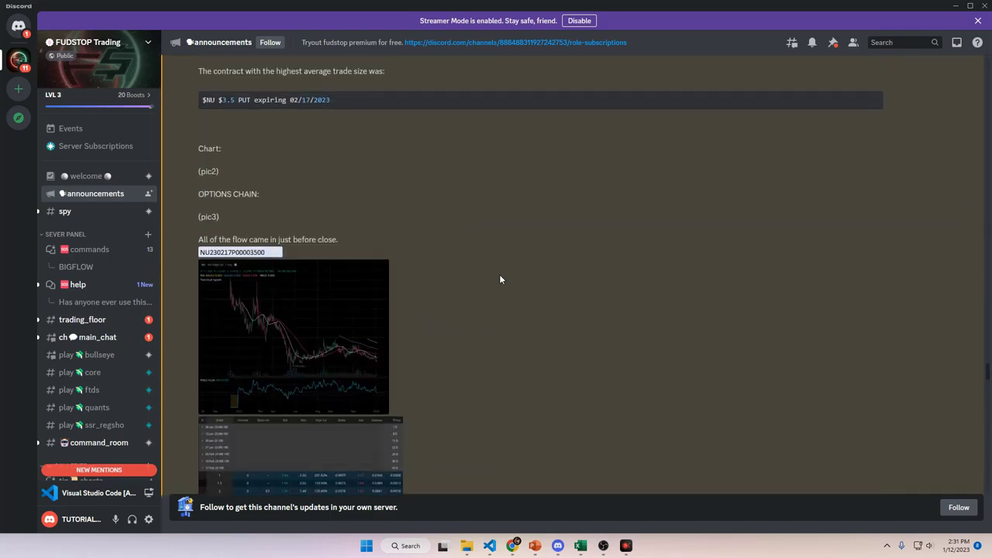
{"action": "scroll", "coordinate": [500, 279], "scroll_direction": "up", "scroll_amount": 15}
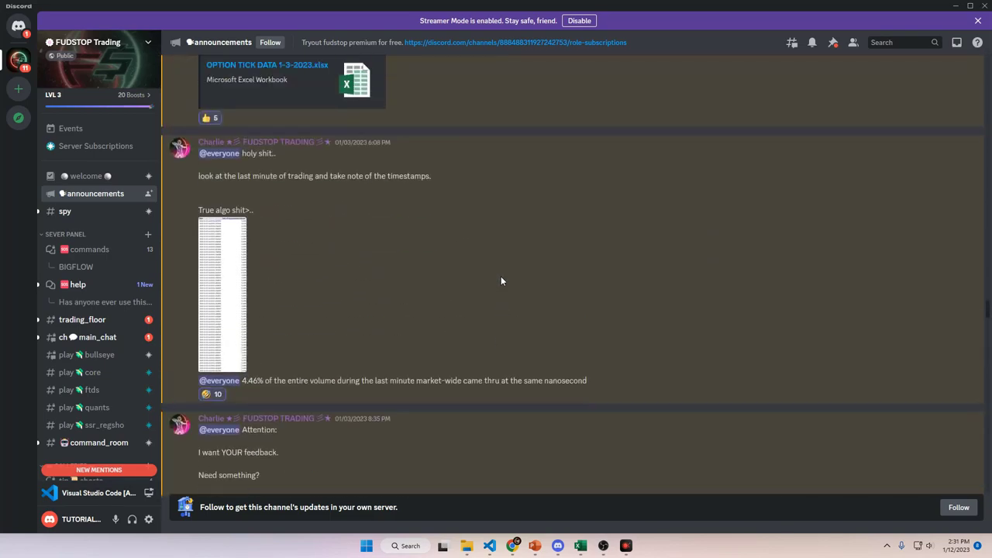
{"action": "scroll", "coordinate": [501, 280], "scroll_direction": "up", "scroll_amount": 15}
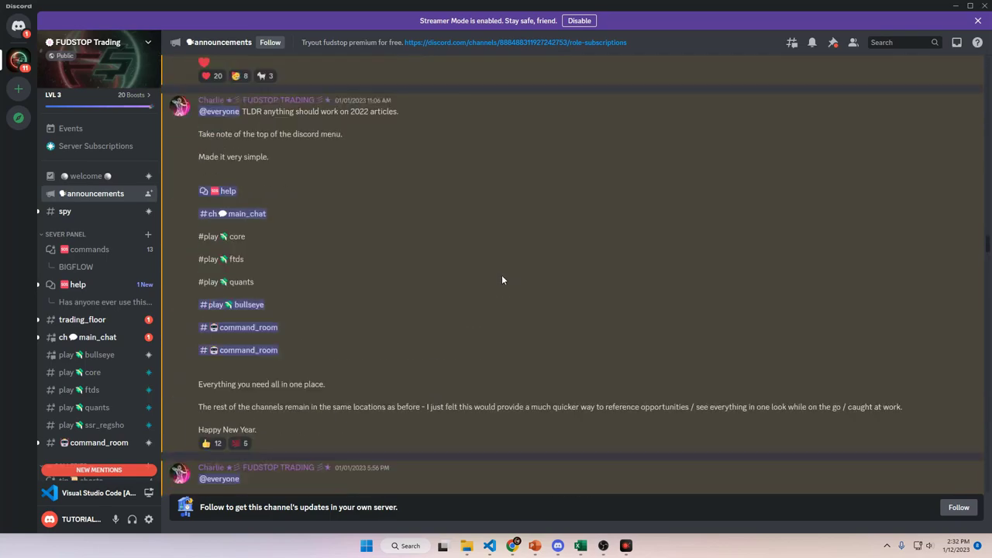
{"action": "scroll", "coordinate": [498, 277], "scroll_direction": "up", "scroll_amount": 12}
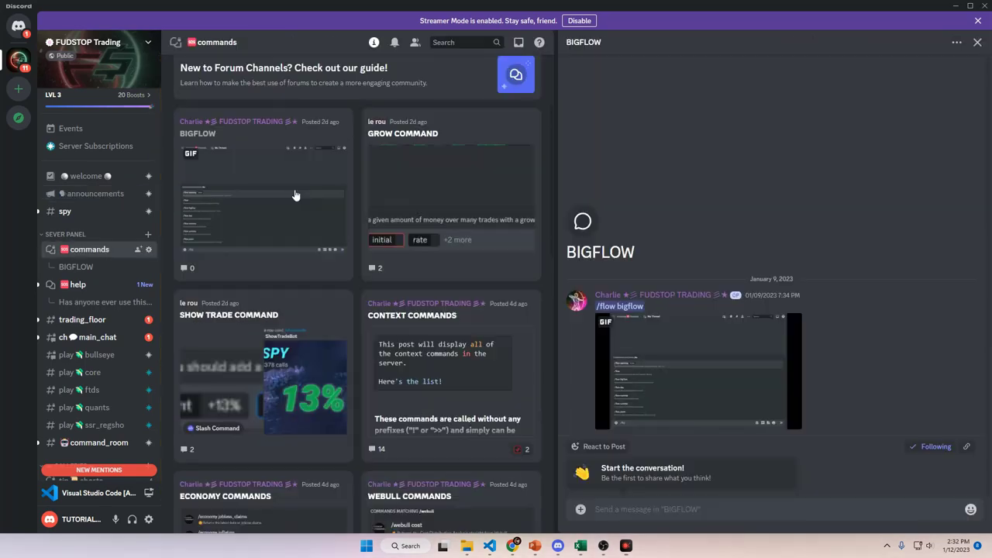
{"action": "left_click", "coordinate": [978, 42]}
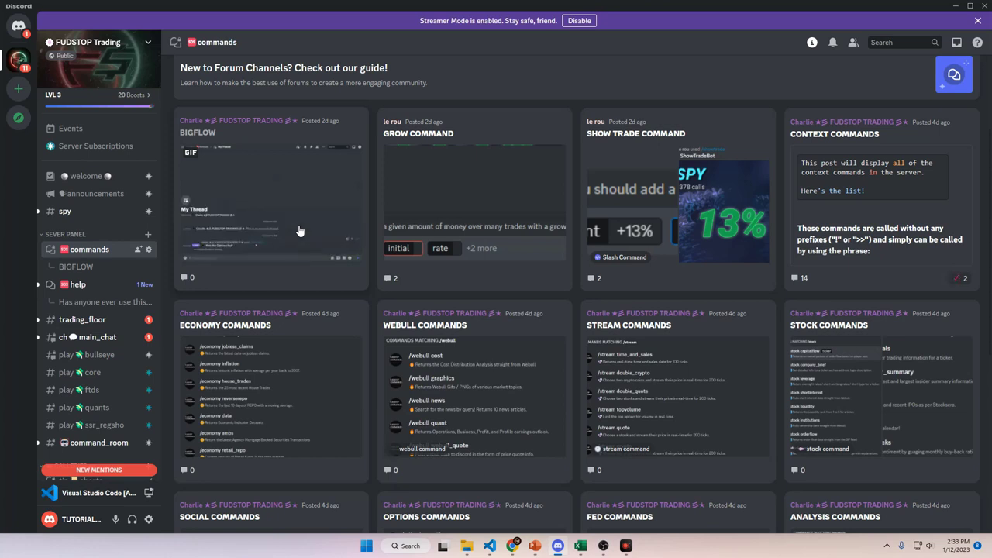
Step: Look through the GROW COMMAND and SHOW TRADE COMMAND posts in the side panel
{"action": "left_click", "coordinate": [416, 185]}
{"action": "scroll", "coordinate": [626, 146], "scroll_direction": "down", "scroll_amount": 5}
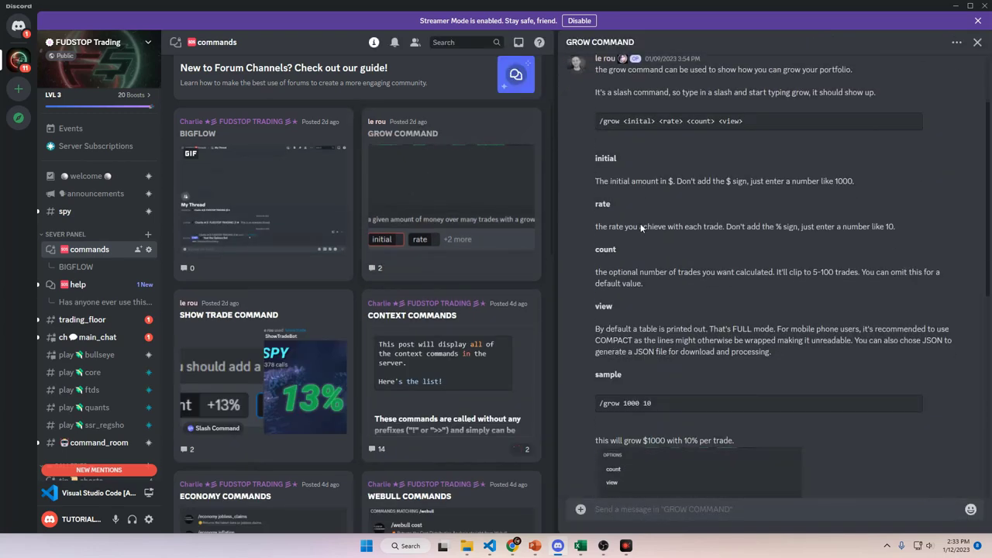
{"action": "scroll", "coordinate": [679, 358], "scroll_direction": "down", "scroll_amount": 5}
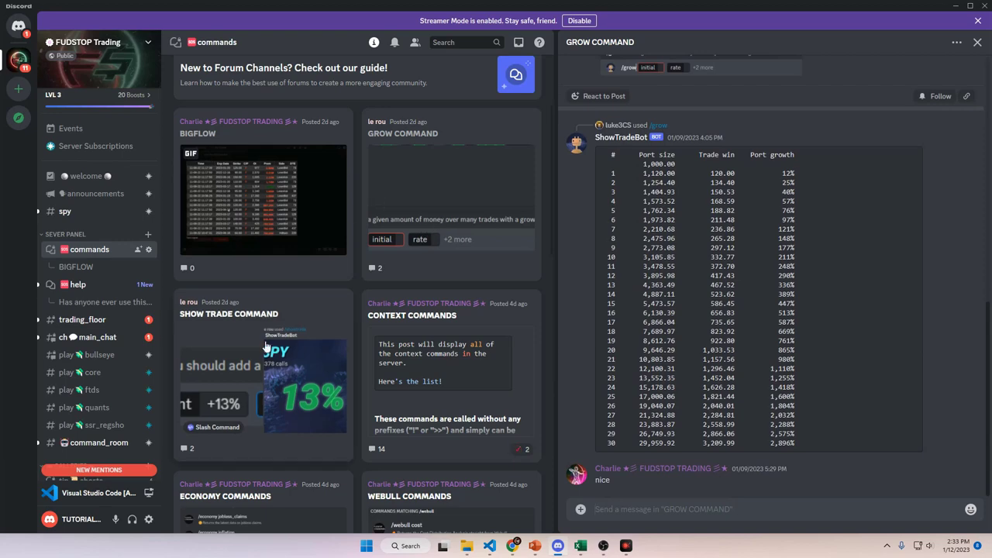
{"action": "left_click", "coordinate": [229, 314]}
{"action": "scroll", "coordinate": [770, 245], "scroll_direction": "down", "scroll_amount": 10}
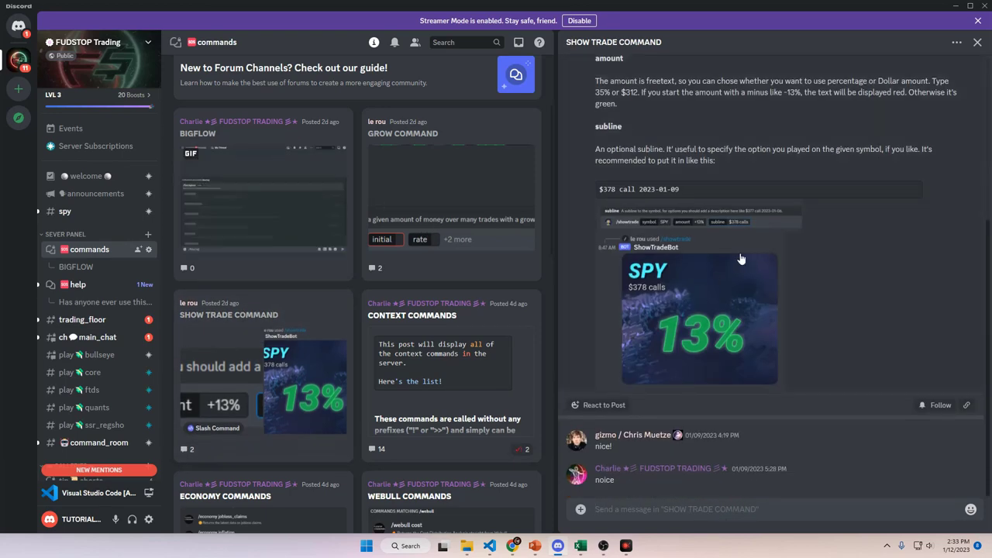
Step: Open CONTEXT COMMANDS and read its prefix-free phrases such as 'market share?'
{"action": "left_click", "coordinate": [419, 349]}
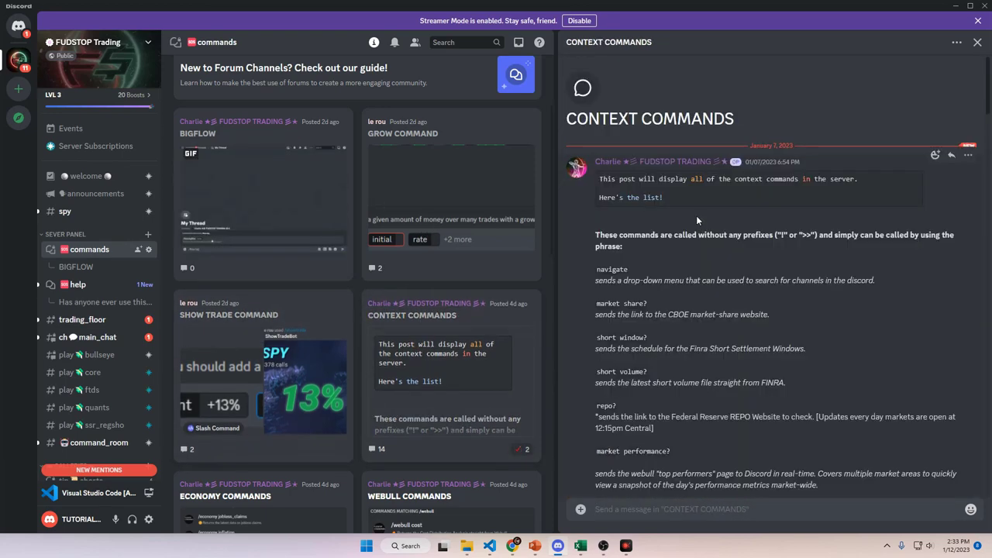
{"action": "scroll", "coordinate": [675, 241], "scroll_direction": "down", "scroll_amount": 1}
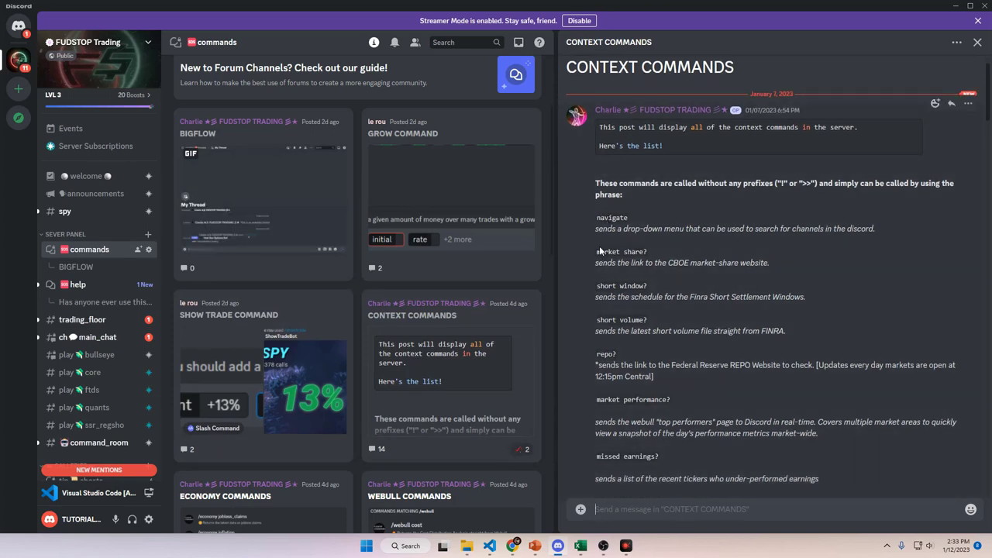
{"action": "left_click_drag", "start_coordinate": [596, 252], "coordinate": [658, 253]}
{"action": "left_click", "coordinate": [658, 253]}
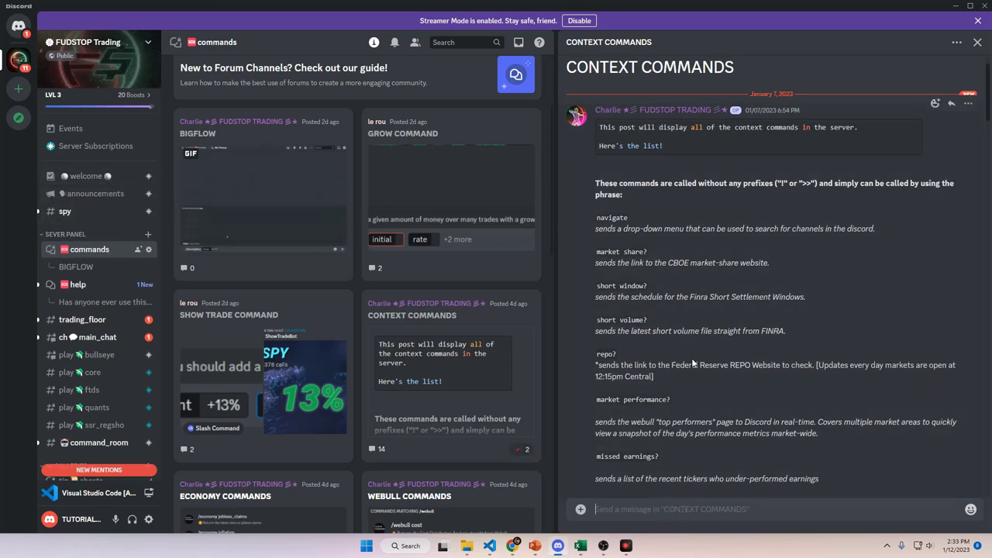
{"action": "scroll", "coordinate": [691, 358], "scroll_direction": "down", "scroll_amount": 3}
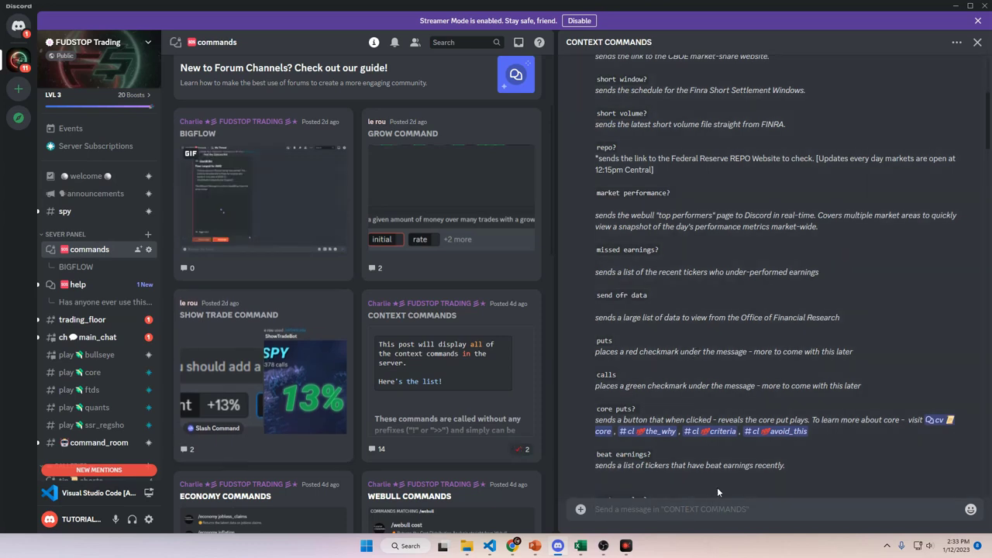
Step: Preview slash commands with '/', then view the ECONOMY COMMANDS post's command list image enlarged
{"action": "type", "text": "/"}
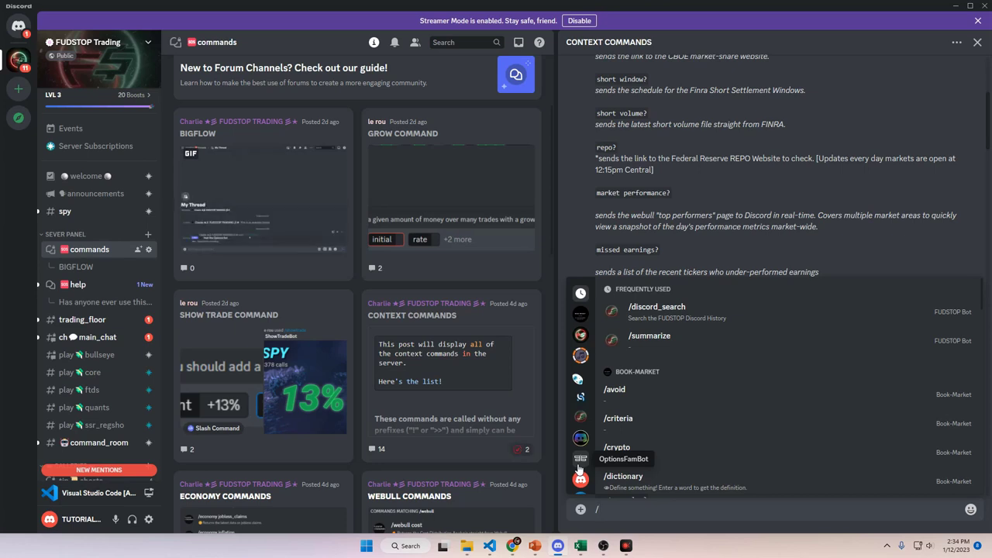
{"action": "scroll", "coordinate": [438, 310], "scroll_direction": "down", "scroll_amount": 3}
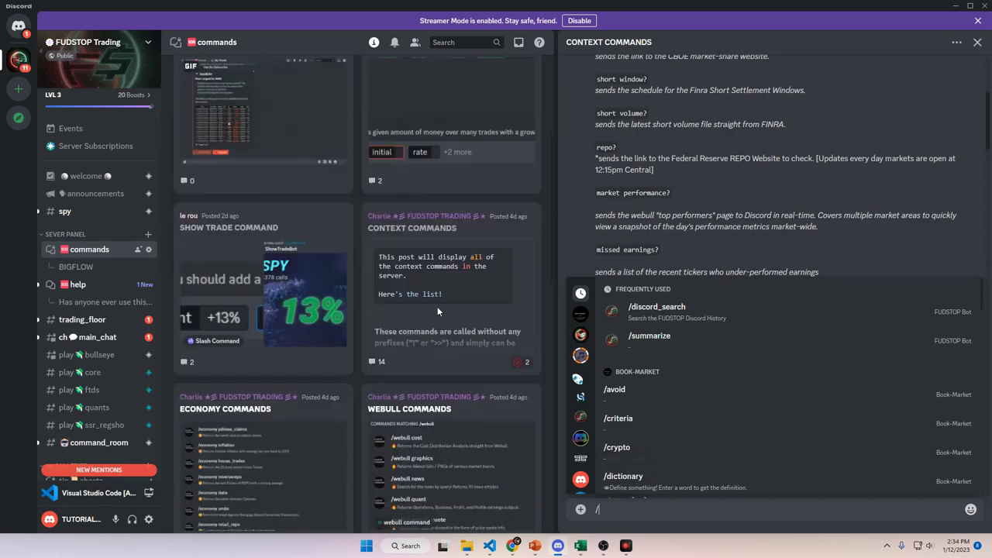
{"action": "scroll", "coordinate": [438, 310], "scroll_direction": "down", "scroll_amount": 2}
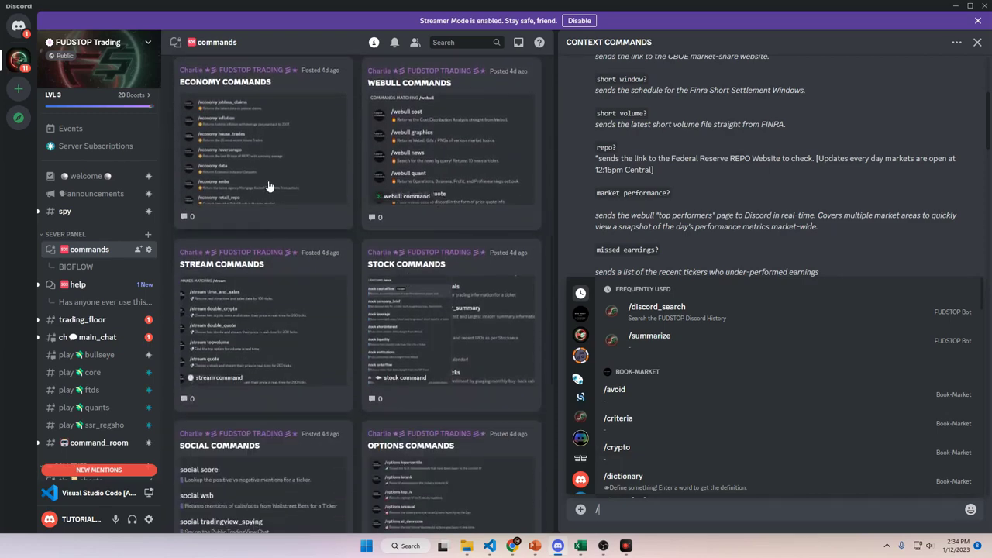
{"action": "left_click", "coordinate": [269, 184]}
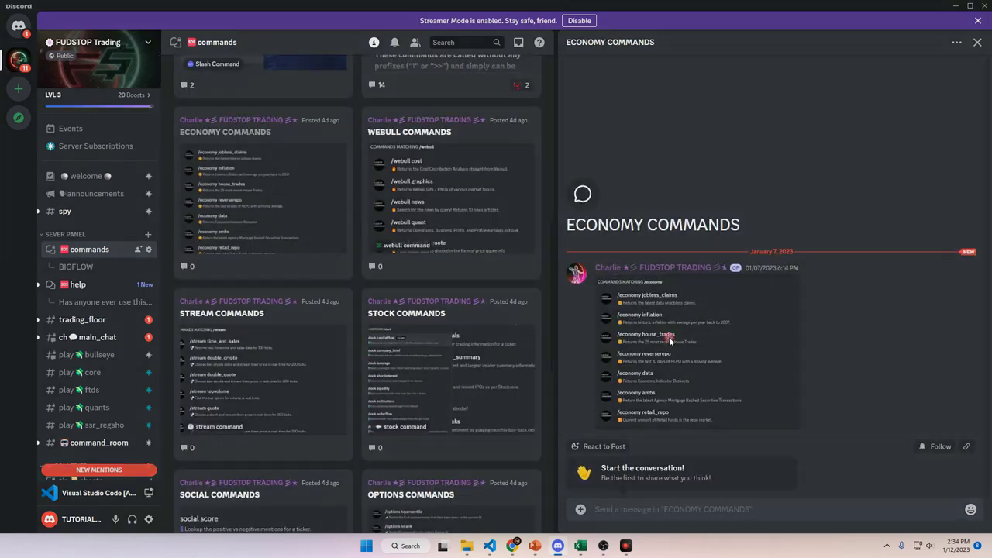
{"action": "left_click", "coordinate": [673, 330]}
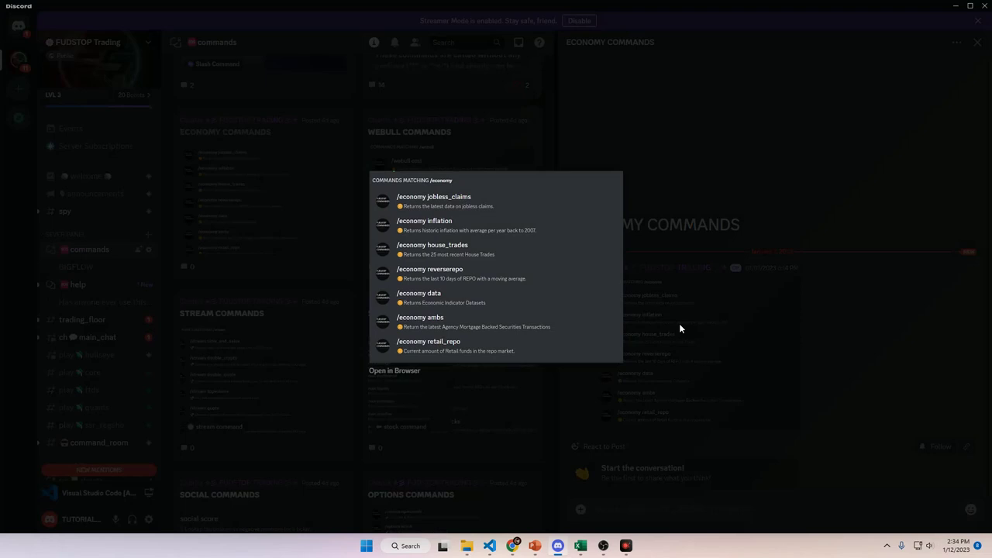
{"action": "left_click", "coordinate": [706, 261]}
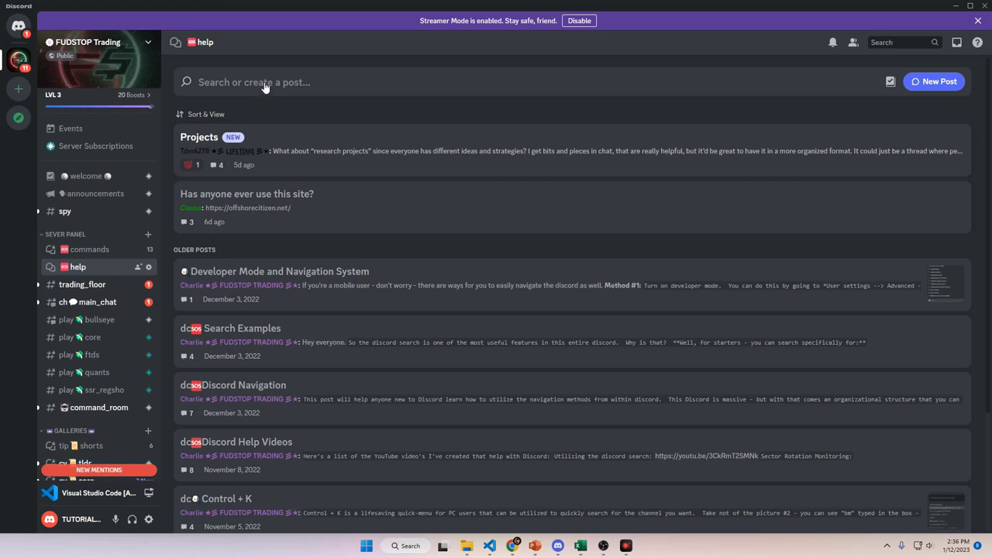
Step: Post 'Test Post' with body 'This is a test post.' in help, then jump to trading_floor
{"action": "left_click", "coordinate": [938, 82]}
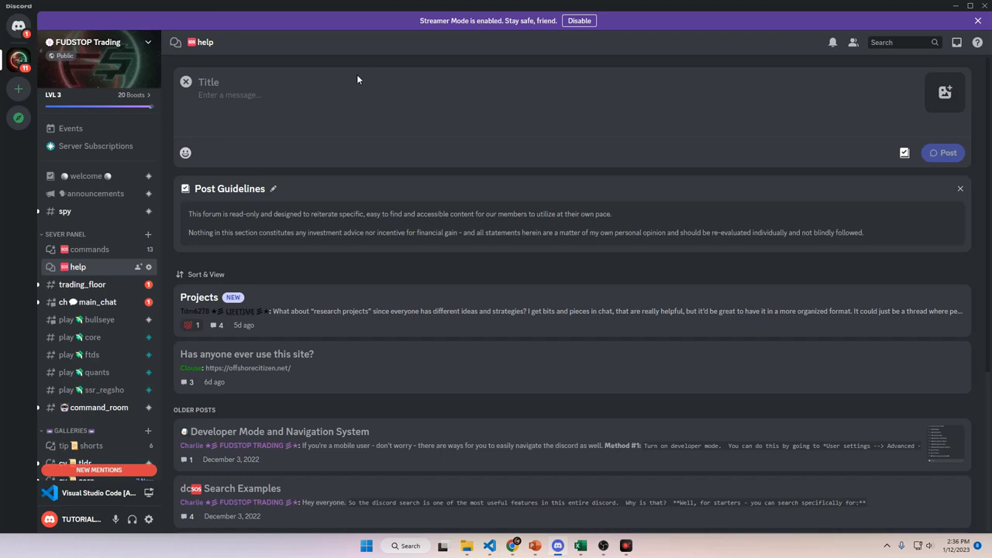
{"action": "type", "text": "Test Post"}
{"action": "left_click", "coordinate": [344, 77]}
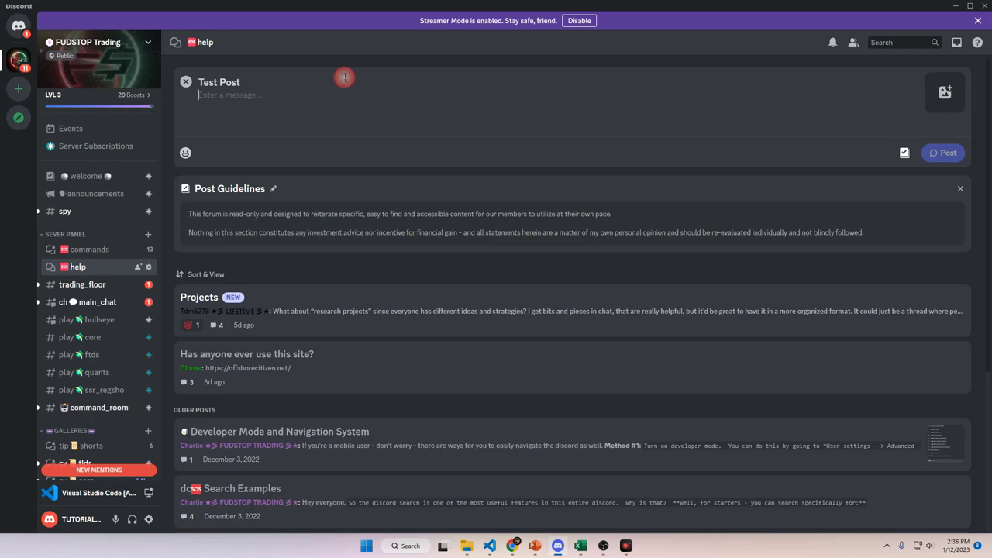
{"action": "type", "text": "This is a test post."}
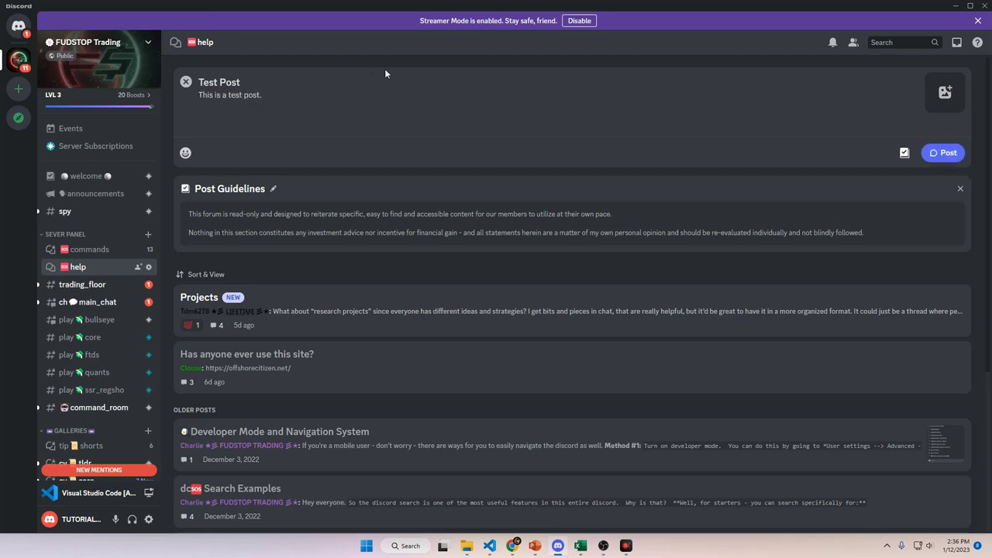
{"action": "left_click", "coordinate": [185, 153]}
{"action": "left_click", "coordinate": [185, 154]}
{"action": "left_click", "coordinate": [938, 159]}
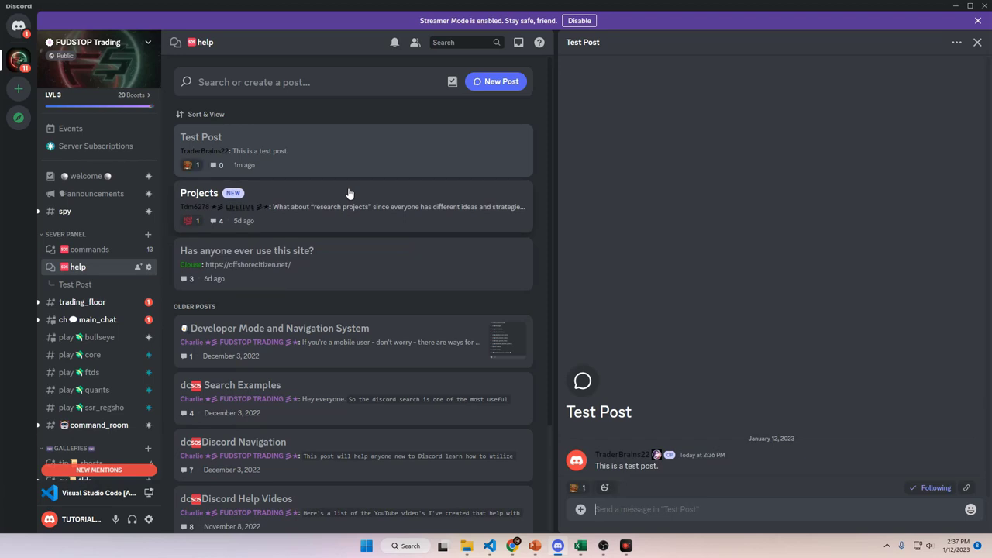
{"action": "key", "text": "alt+shift+Down"}
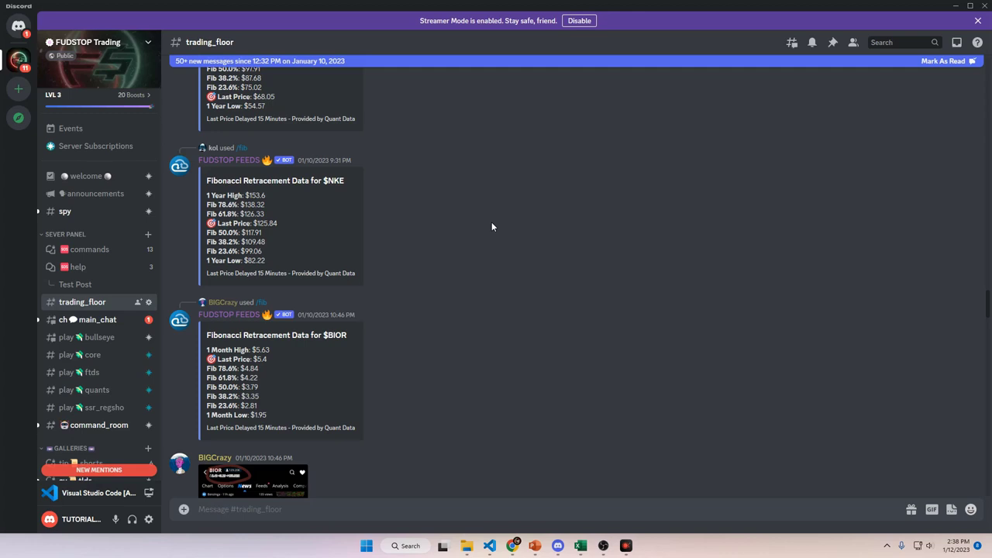
Step: Scroll #trading_floor to its latest messages, then switch to the main_chat channel
{"action": "scroll", "coordinate": [491, 226], "scroll_direction": "down", "scroll_amount": 7}
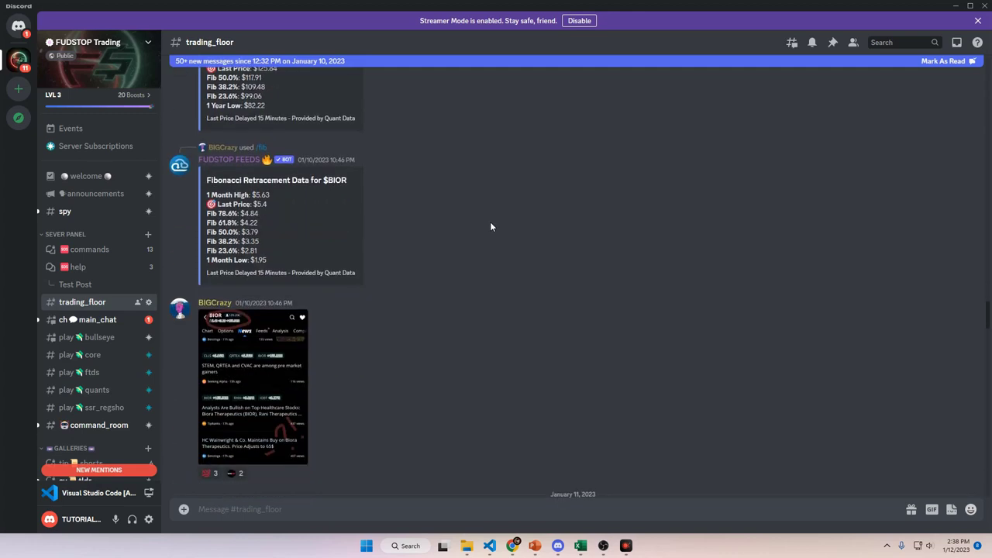
{"action": "scroll", "coordinate": [469, 240], "scroll_direction": "down", "scroll_amount": 7}
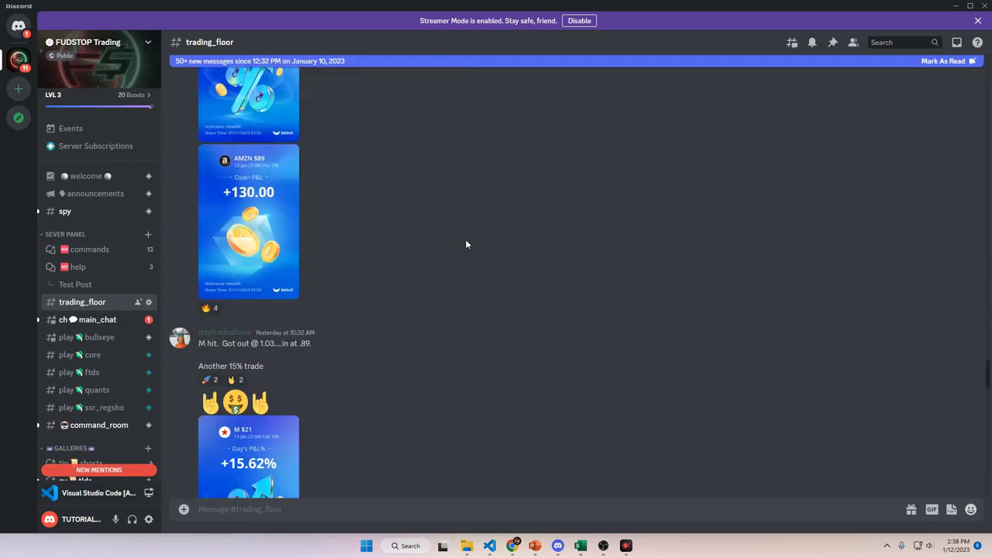
{"action": "scroll", "coordinate": [341, 198], "scroll_direction": "down", "scroll_amount": 4}
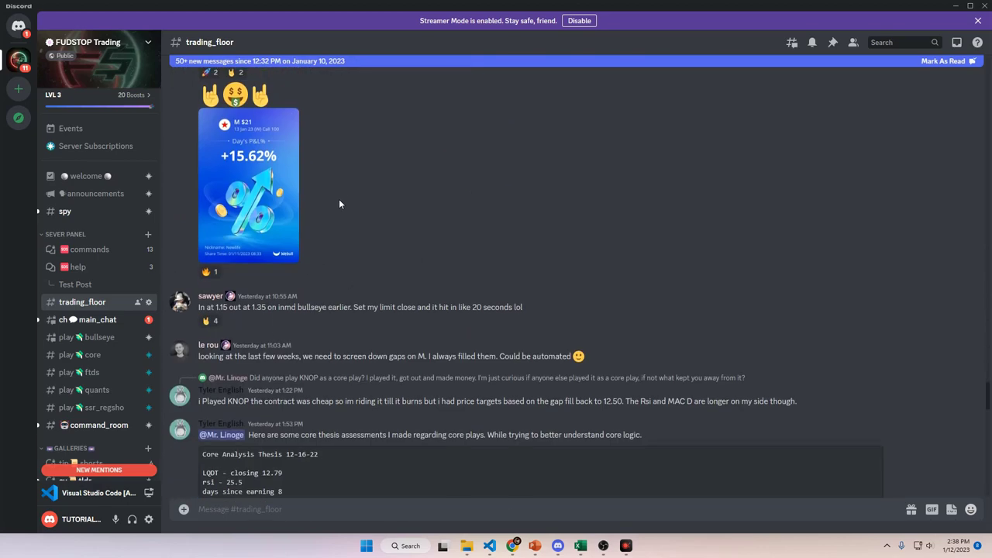
{"action": "scroll", "coordinate": [338, 201], "scroll_direction": "down", "scroll_amount": 3}
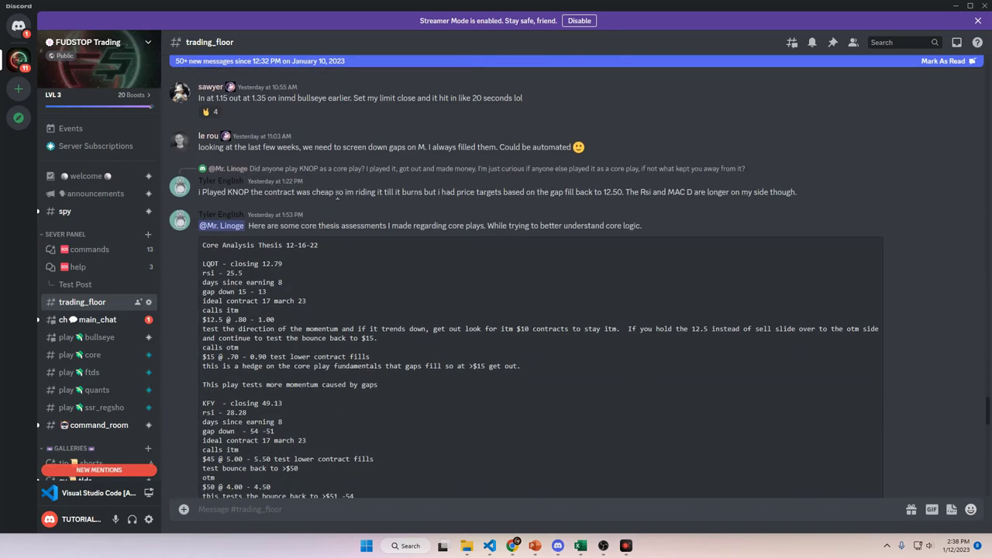
{"action": "scroll", "coordinate": [338, 196], "scroll_direction": "down", "scroll_amount": 2}
{"action": "scroll", "coordinate": [373, 248], "scroll_direction": "up", "scroll_amount": 1}
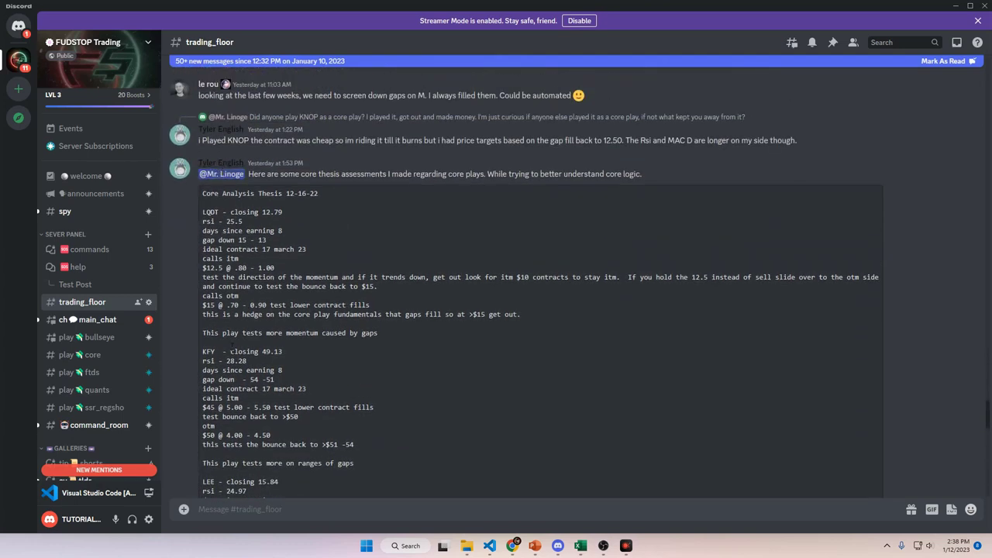
{"action": "scroll", "coordinate": [413, 310], "scroll_direction": "down", "scroll_amount": 1}
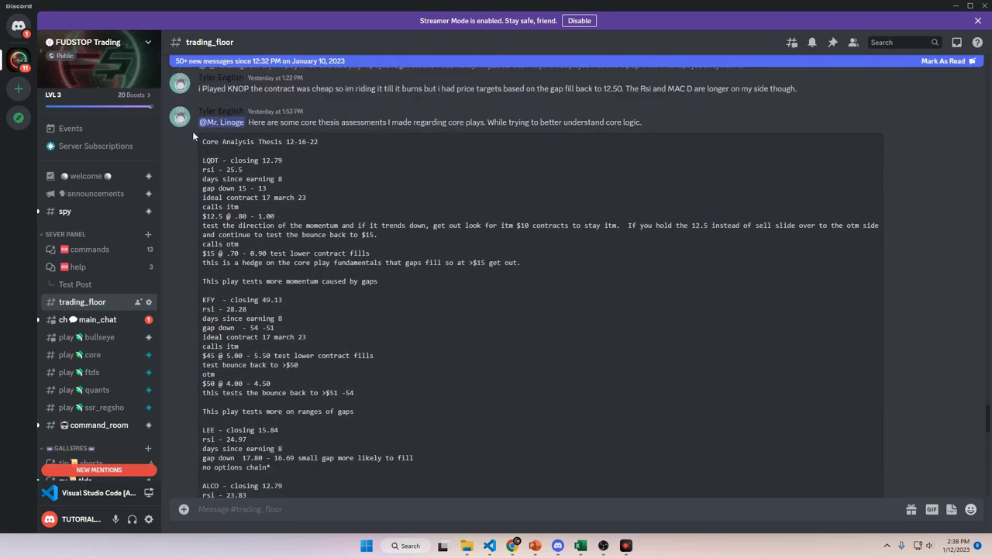
{"action": "scroll", "coordinate": [282, 345], "scroll_direction": "down", "scroll_amount": 3}
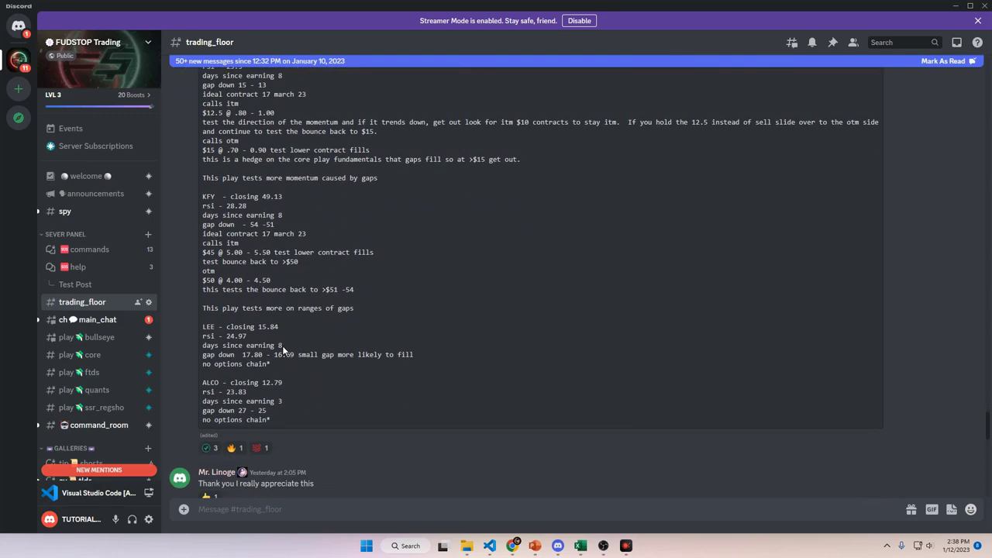
{"action": "scroll", "coordinate": [315, 294], "scroll_direction": "down", "scroll_amount": 2}
{"action": "scroll", "coordinate": [323, 288], "scroll_direction": "down", "scroll_amount": 10}
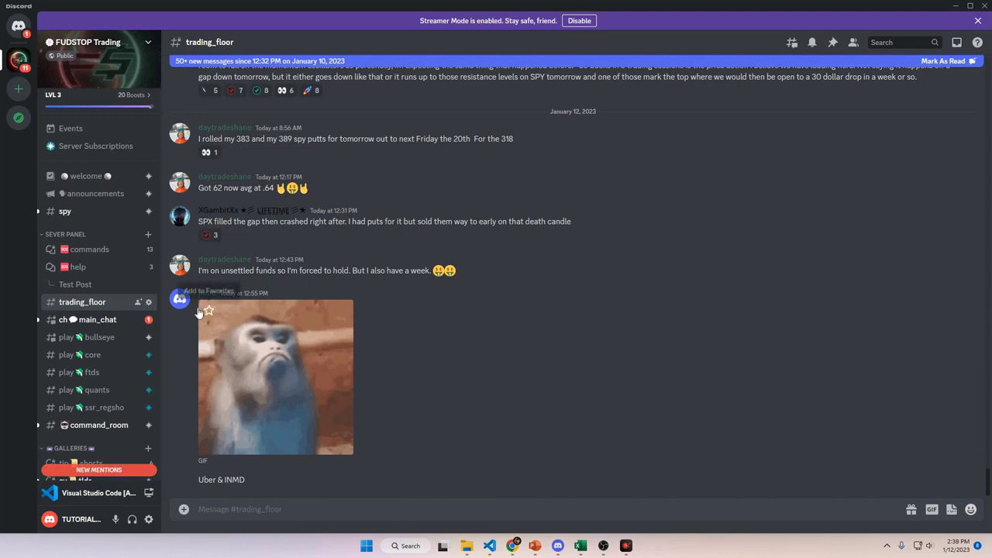
{"action": "mouse_move", "coordinate": [76, 322]}
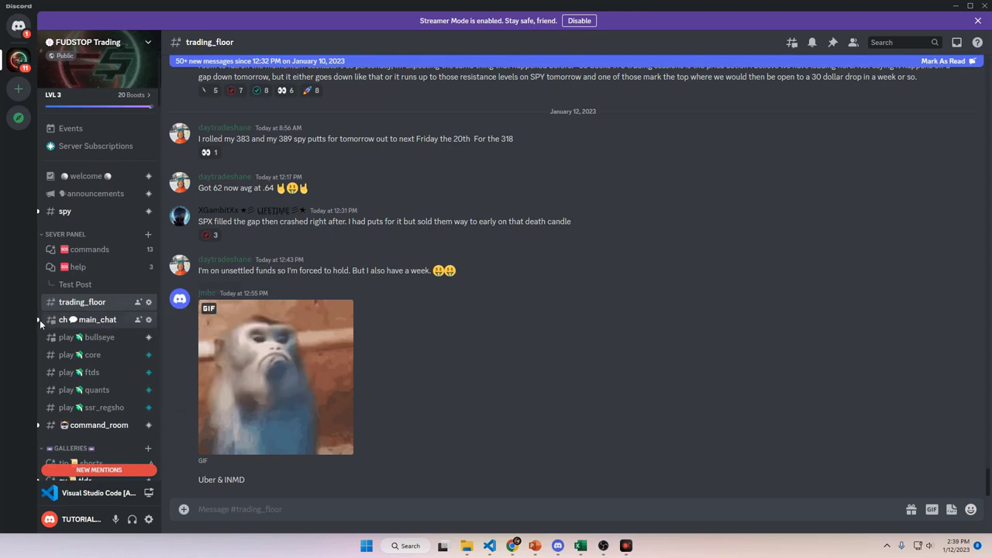
{"action": "left_click", "coordinate": [111, 321]}
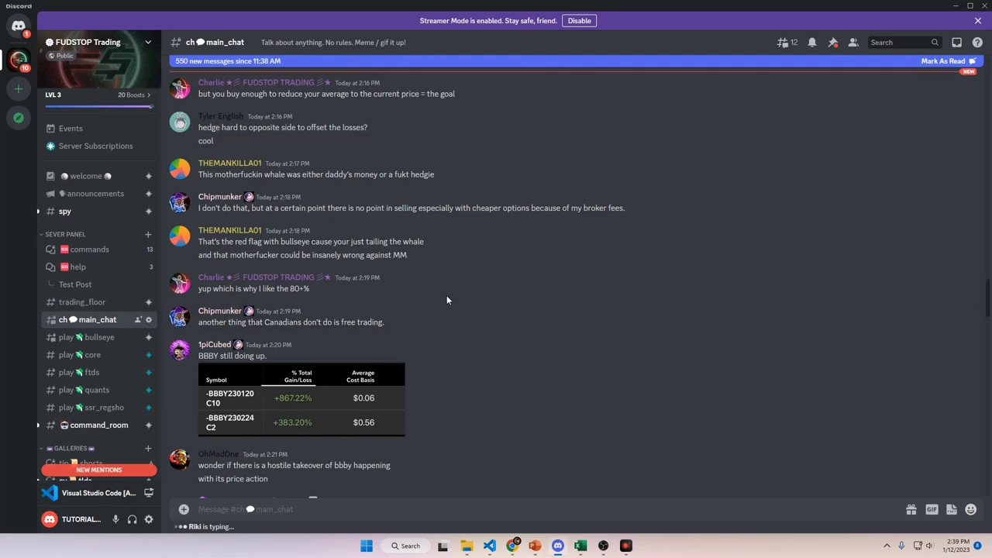
Step: Read #main_chat down to its newest messages, then open offtopic under CHATROOMS
{"action": "scroll", "coordinate": [453, 280], "scroll_direction": "down", "scroll_amount": 3}
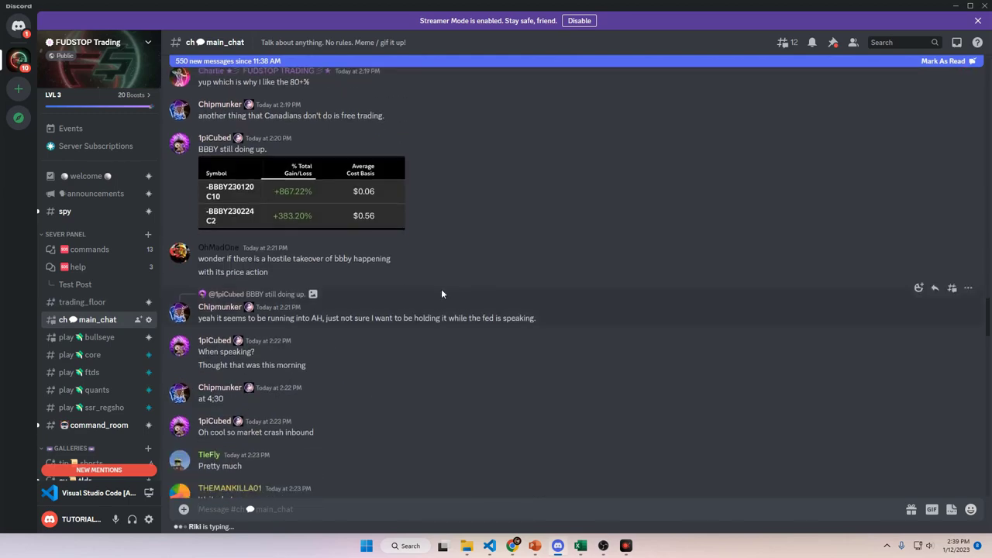
{"action": "scroll", "coordinate": [445, 293], "scroll_direction": "down", "scroll_amount": 18}
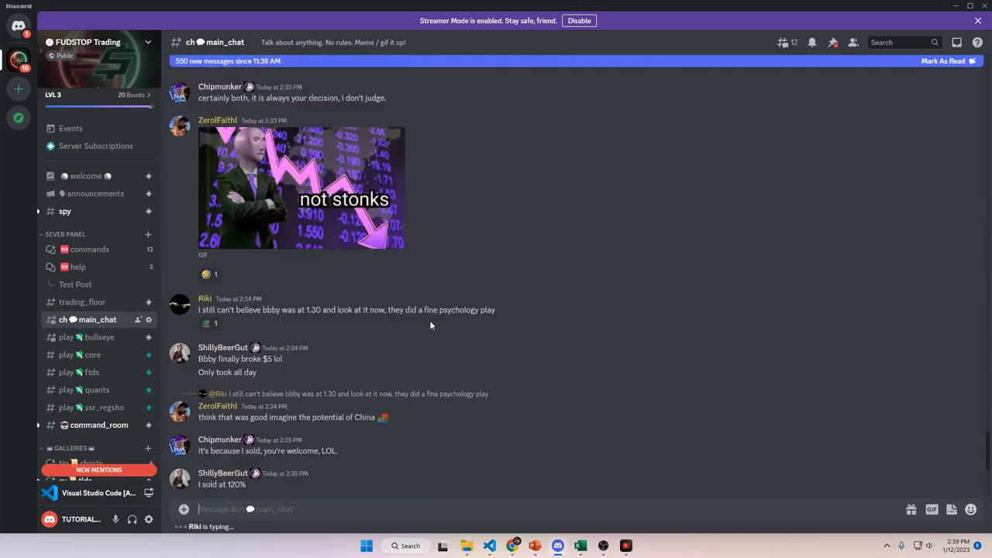
{"action": "scroll", "coordinate": [429, 317], "scroll_direction": "down", "scroll_amount": 5}
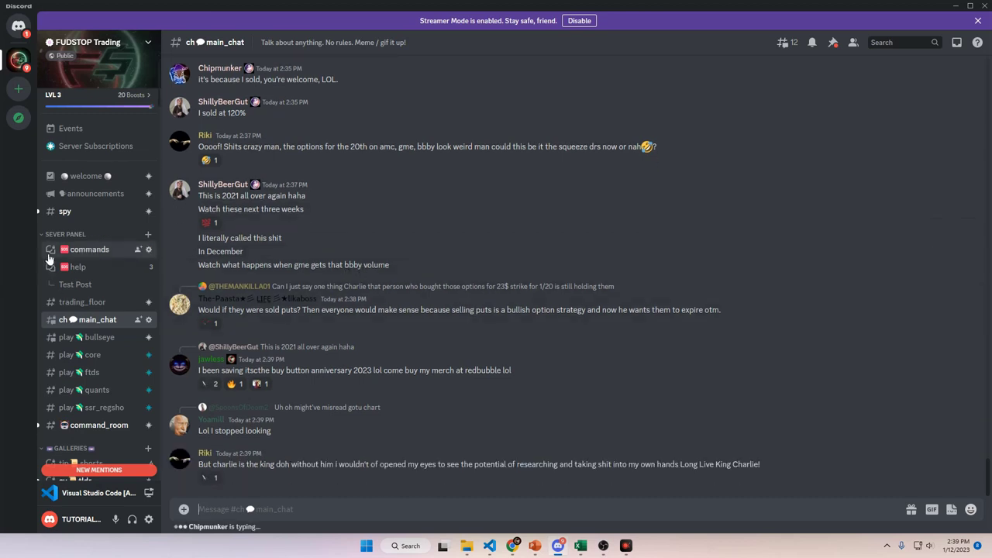
{"action": "scroll", "coordinate": [85, 248], "scroll_direction": "down", "scroll_amount": 5}
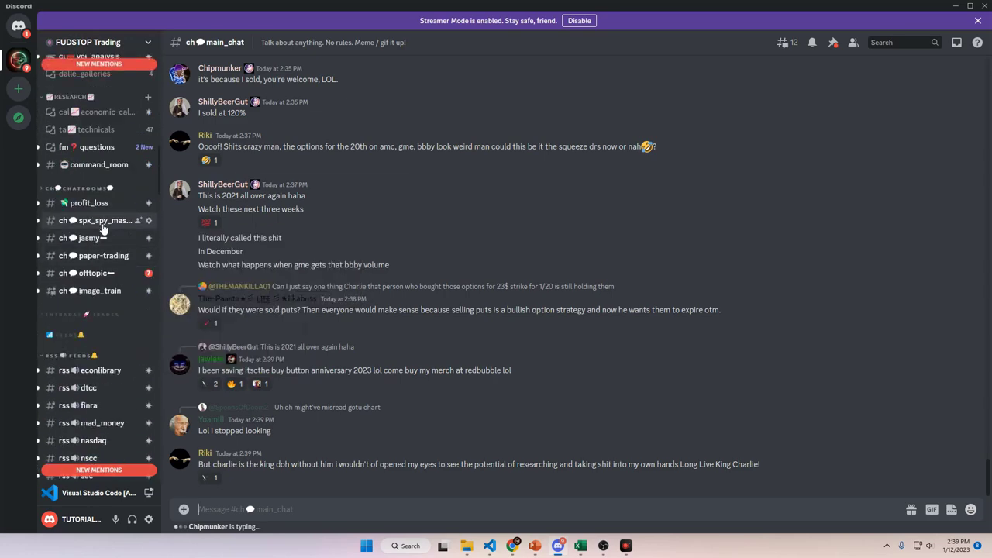
{"action": "left_click_drag", "start_coordinate": [93, 256], "coordinate": [84, 271]}
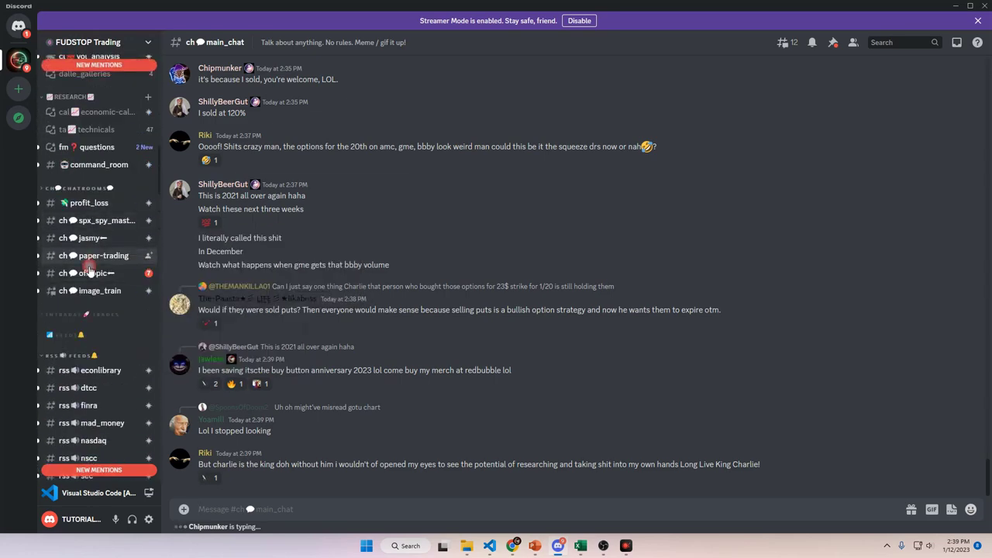
{"action": "left_click", "coordinate": [86, 273]}
Step: Skim #offtopic, view #spx_spy_masters, then move on to the profit_loss channel
{"action": "scroll", "coordinate": [272, 339], "scroll_direction": "down", "scroll_amount": 15}
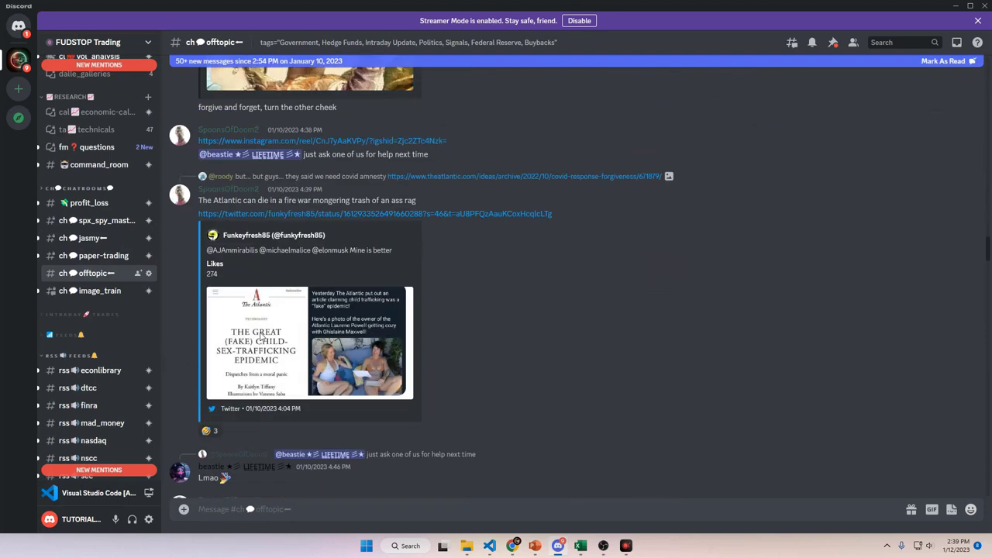
{"action": "scroll", "coordinate": [218, 345], "scroll_direction": "down", "scroll_amount": 15}
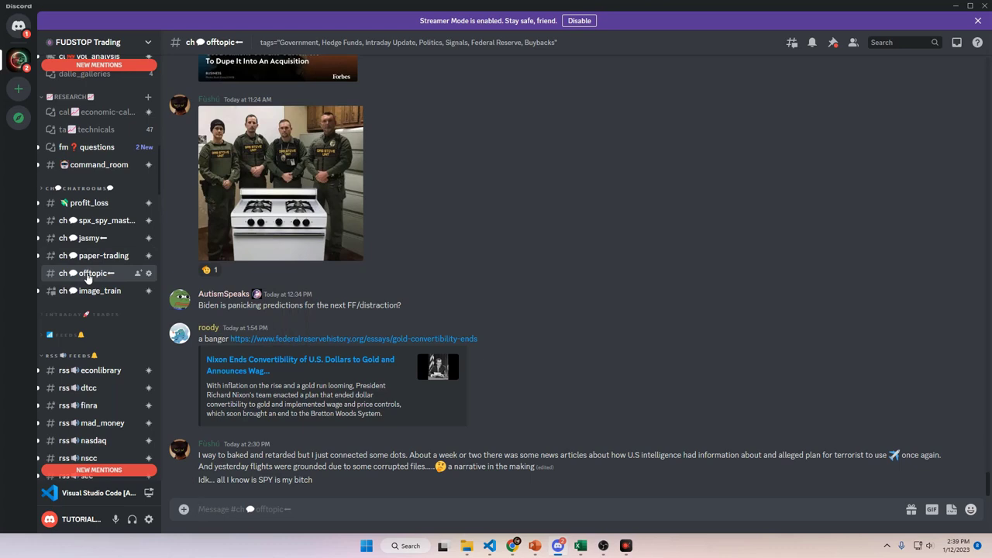
{"action": "left_click", "coordinate": [78, 224]}
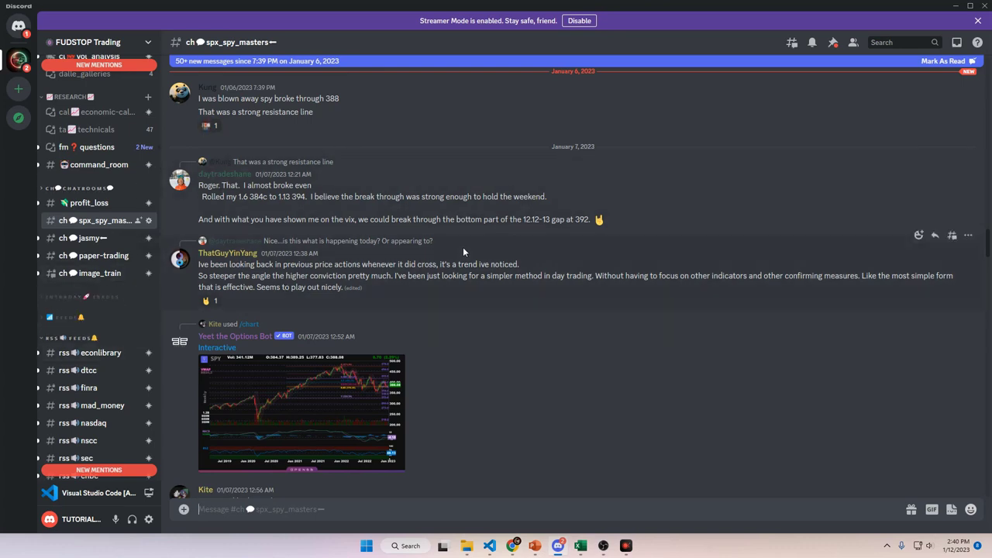
{"action": "scroll", "coordinate": [109, 225], "scroll_direction": "up", "scroll_amount": 5}
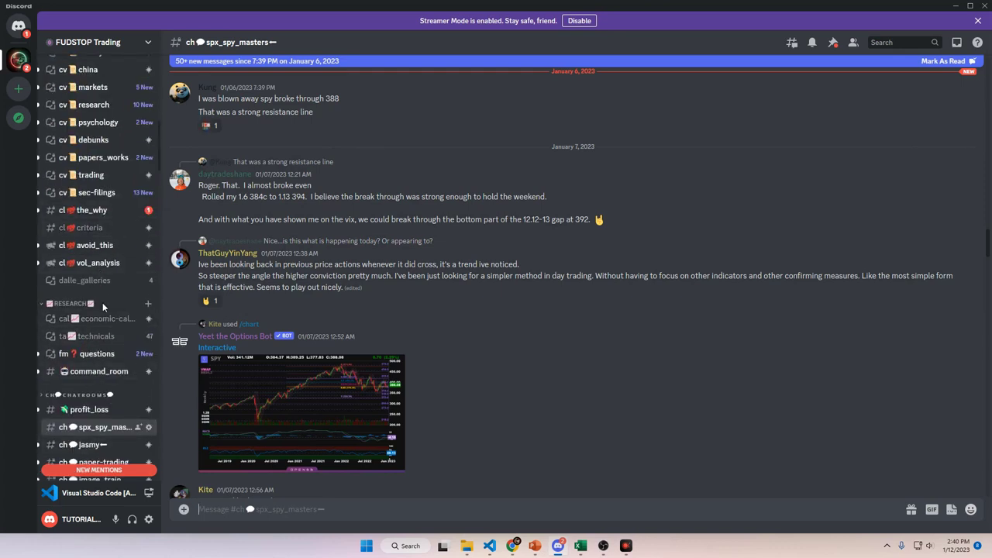
{"action": "left_click", "coordinate": [99, 416]}
Step: Scroll #profit_loss to the NVDA 124.04% gain post, then open play bullseye
{"action": "scroll", "coordinate": [383, 248], "scroll_direction": "down", "scroll_amount": 5}
{"action": "scroll", "coordinate": [368, 308], "scroll_direction": "down", "scroll_amount": 15}
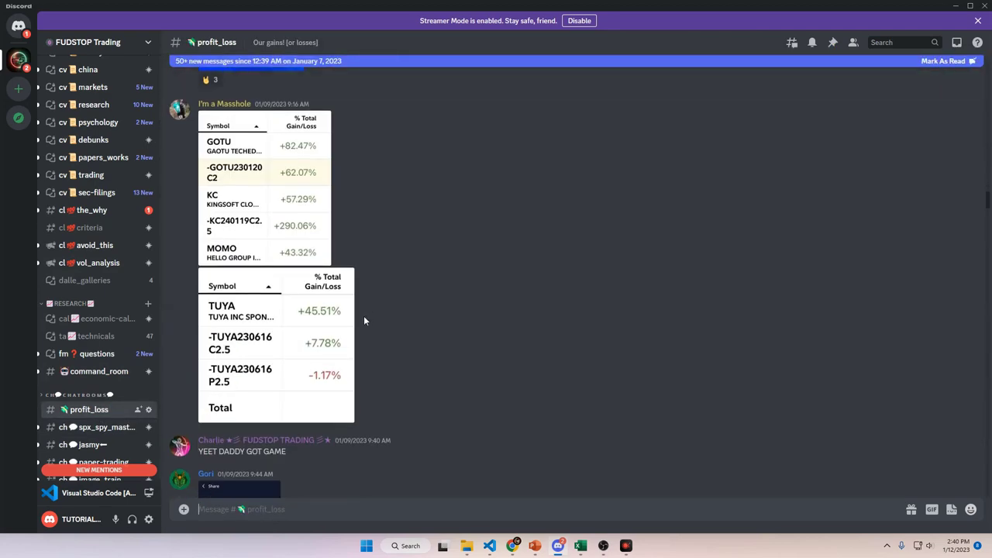
{"action": "scroll", "coordinate": [345, 330], "scroll_direction": "down", "scroll_amount": 20}
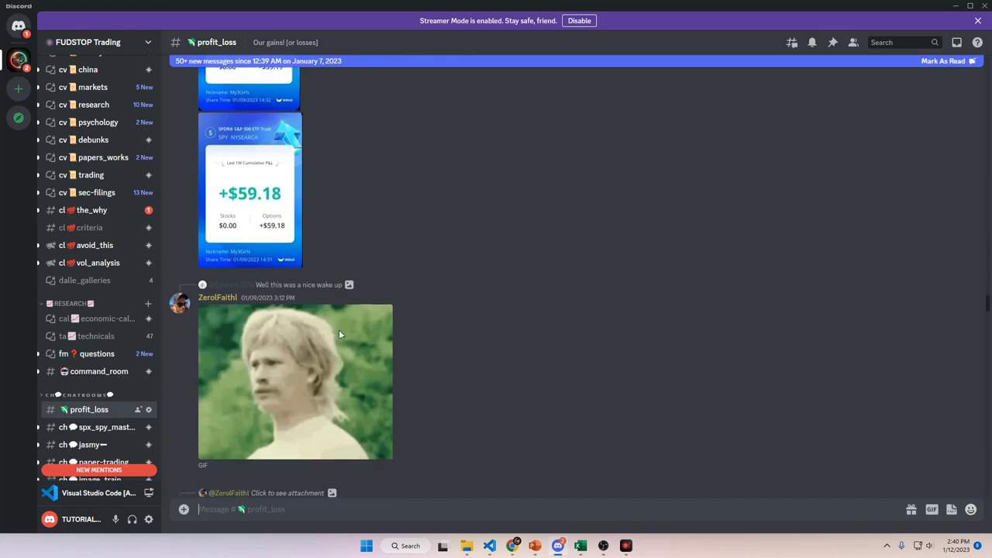
{"action": "scroll", "coordinate": [341, 332], "scroll_direction": "down", "scroll_amount": 20}
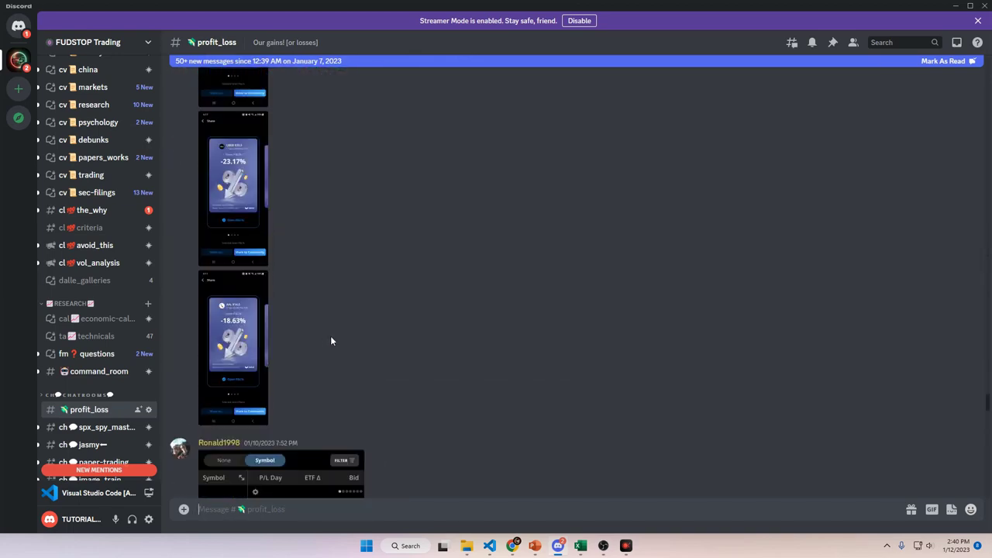
{"action": "scroll", "coordinate": [328, 344], "scroll_direction": "down", "scroll_amount": 4}
{"action": "scroll", "coordinate": [122, 315], "scroll_direction": "up", "scroll_amount": 15}
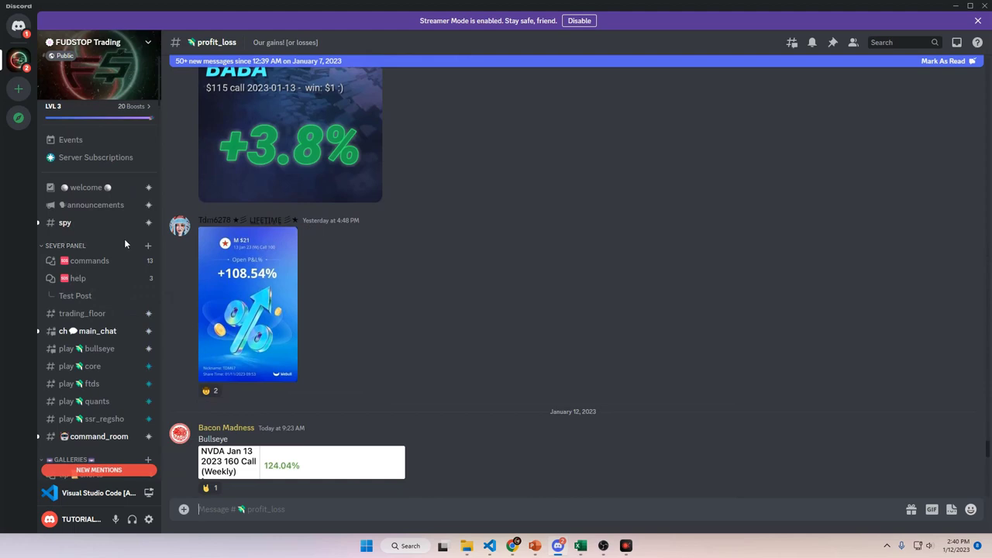
{"action": "scroll", "coordinate": [124, 240], "scroll_direction": "down", "scroll_amount": 3}
{"action": "left_click", "coordinate": [124, 245]}
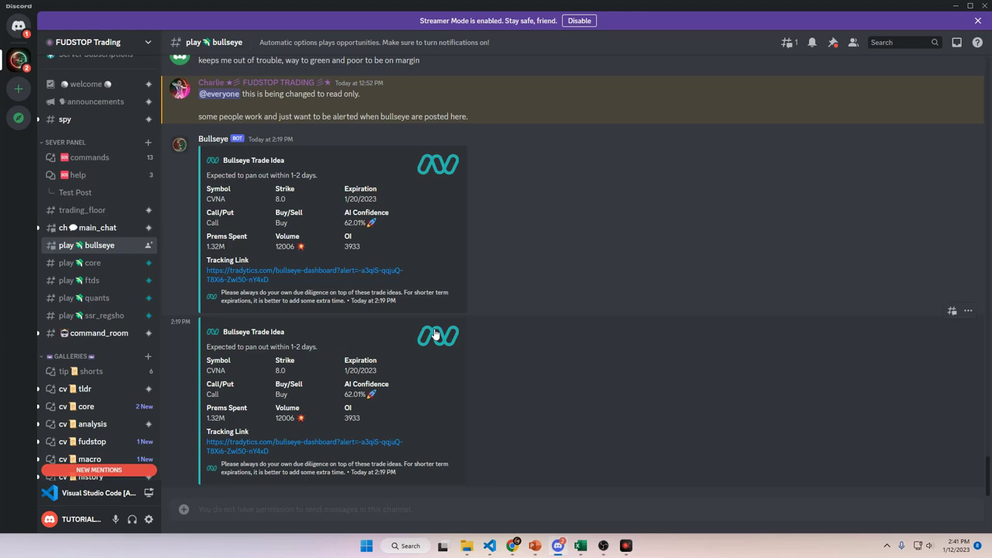
Step: Scroll up to the 10:10 AM Bullseye posts and highlight the 1-2 day line, ARKK alert and trade-idea details
{"action": "scroll", "coordinate": [457, 299], "scroll_direction": "up", "scroll_amount": 10}
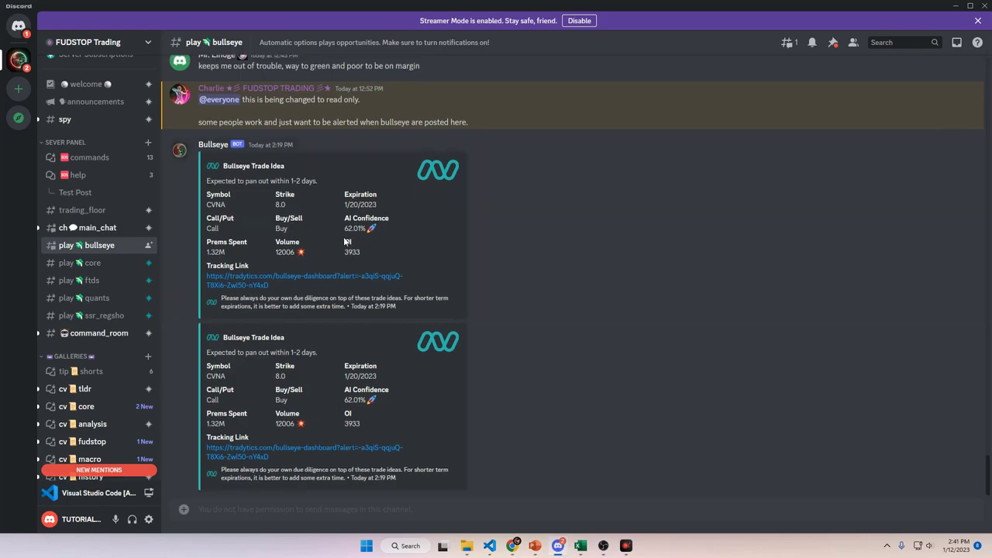
{"action": "scroll", "coordinate": [337, 260], "scroll_direction": "up", "scroll_amount": 15}
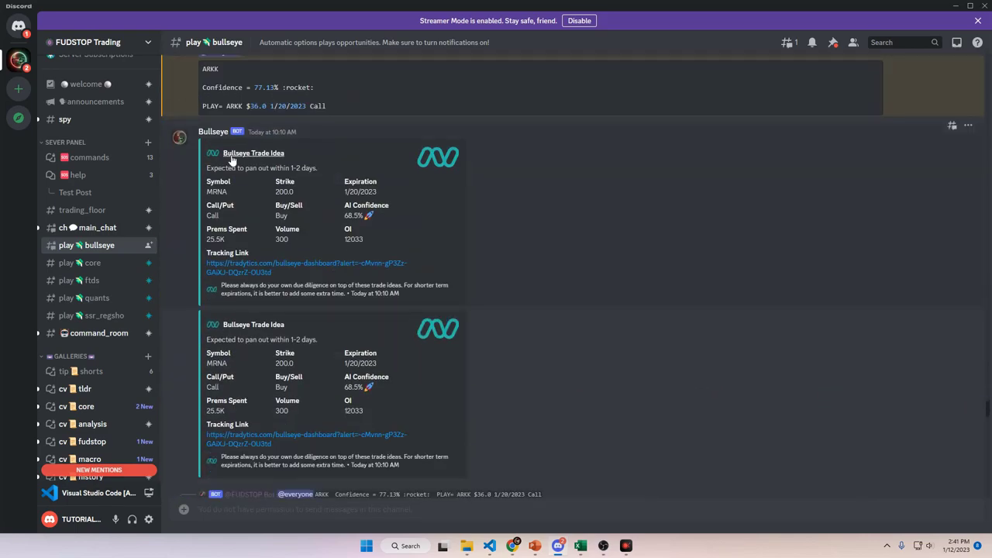
{"action": "left_click_drag", "start_coordinate": [319, 166], "coordinate": [189, 175]}
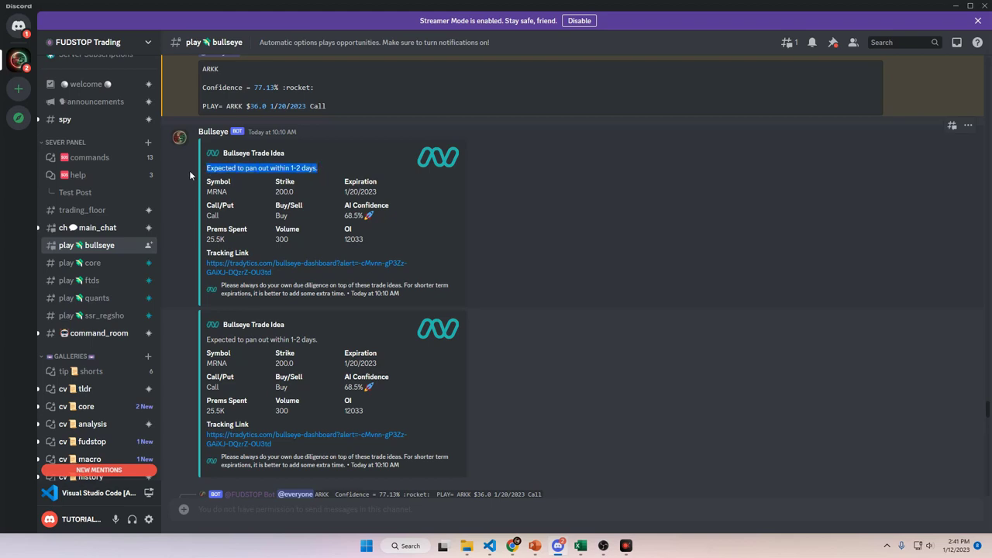
{"action": "left_click_drag", "start_coordinate": [189, 176], "coordinate": [53, 173]}
{"action": "left_click", "coordinate": [371, 163]}
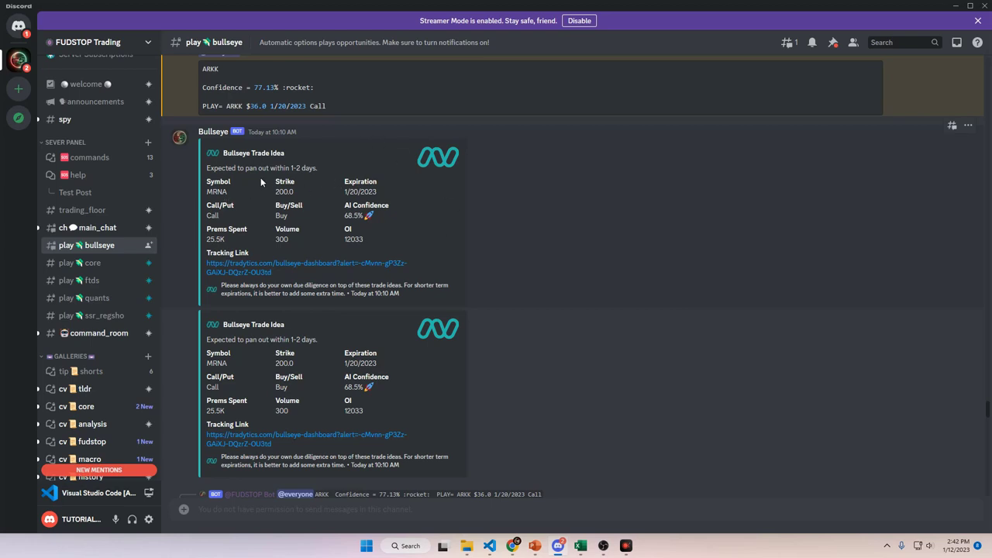
{"action": "left_click_drag", "start_coordinate": [482, 332], "coordinate": [450, 140]}
{"action": "left_click", "coordinate": [471, 221]}
{"action": "left_click_drag", "start_coordinate": [336, 215], "coordinate": [345, 185]}
{"action": "left_click", "coordinate": [334, 242]}
{"action": "left_click_drag", "start_coordinate": [231, 217], "coordinate": [206, 204]}
{"action": "left_click", "coordinate": [453, 196]}
{"action": "left_click_drag", "start_coordinate": [417, 294], "coordinate": [431, 198]}
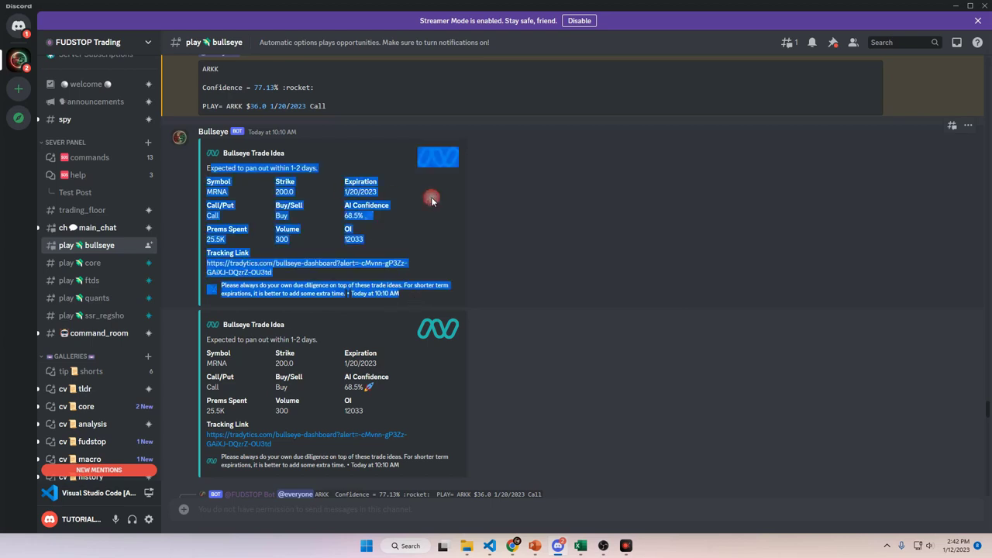
{"action": "left_click", "coordinate": [457, 203]}
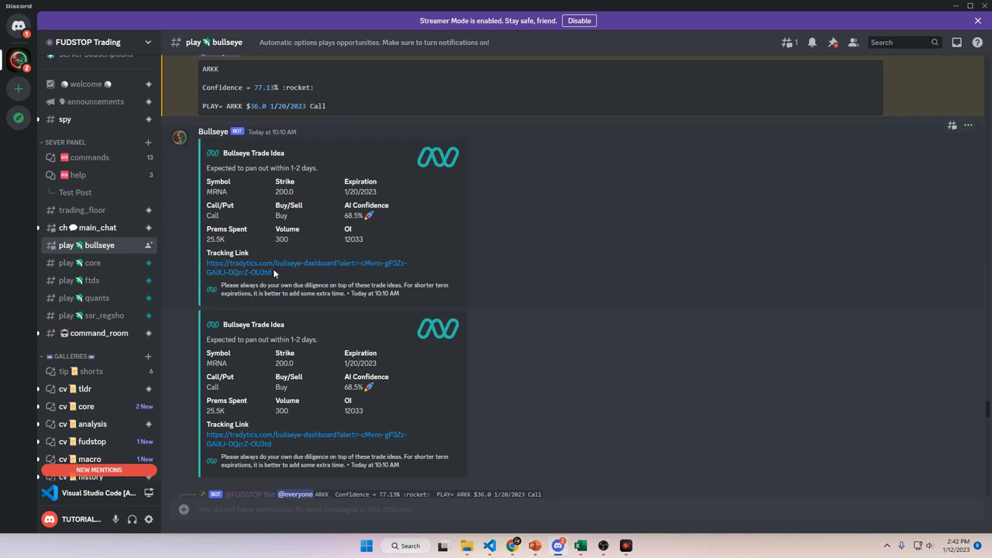
{"action": "left_click_drag", "start_coordinate": [221, 285], "coordinate": [413, 293]}
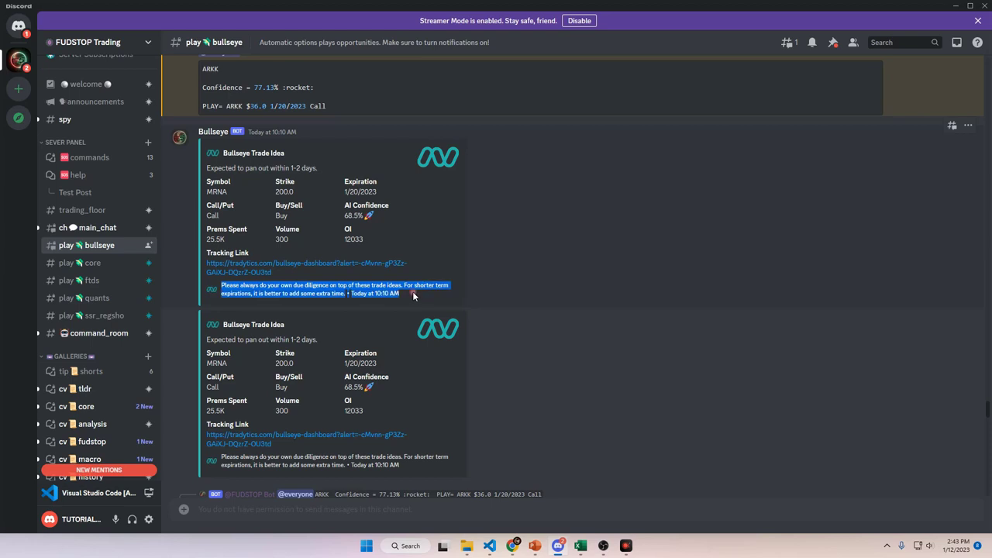
{"action": "left_click", "coordinate": [557, 266]}
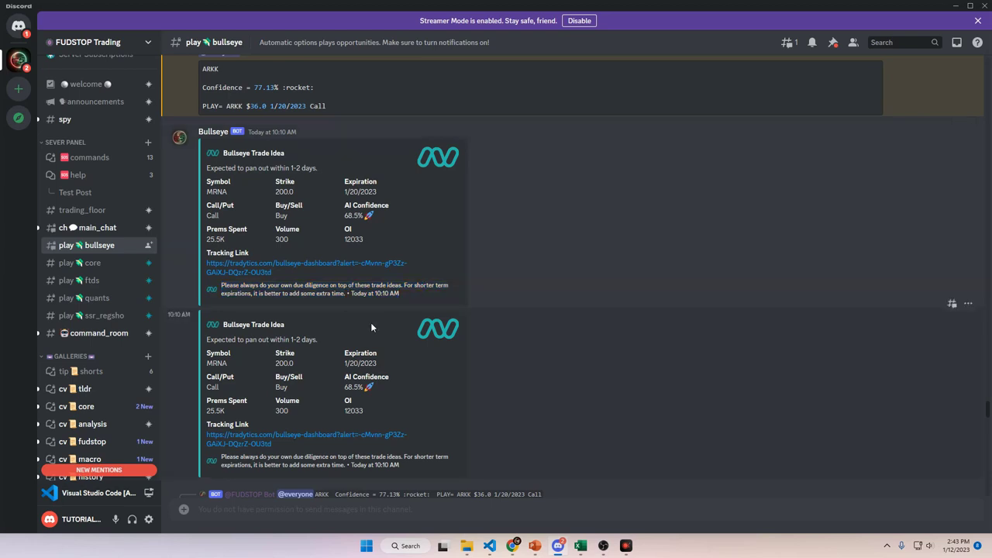
{"action": "scroll", "coordinate": [374, 320], "scroll_direction": "down", "scroll_amount": 2}
{"action": "scroll", "coordinate": [377, 314], "scroll_direction": "up", "scroll_amount": 3}
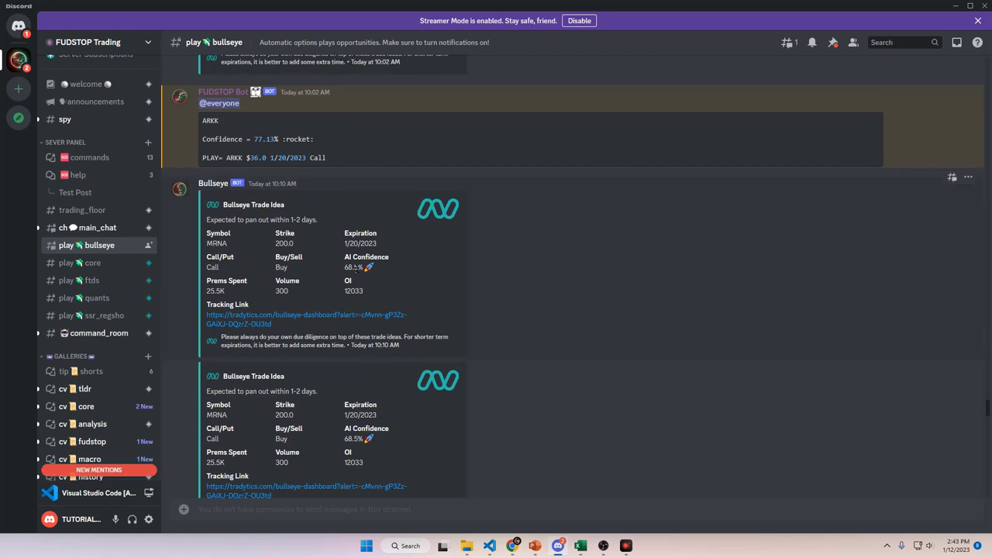
{"action": "scroll", "coordinate": [384, 242], "scroll_direction": "down", "scroll_amount": 1}
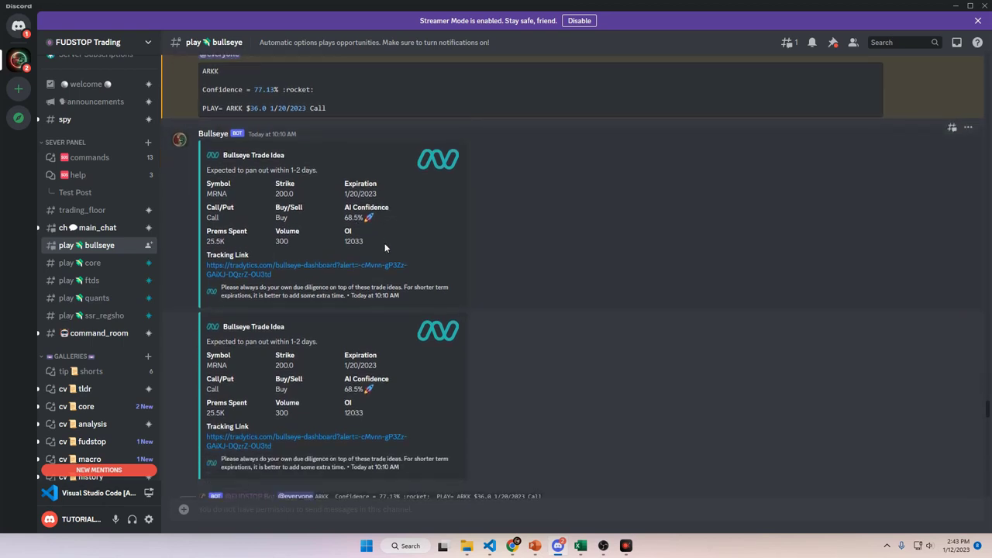
{"action": "scroll", "coordinate": [383, 241], "scroll_direction": "up", "scroll_amount": 3}
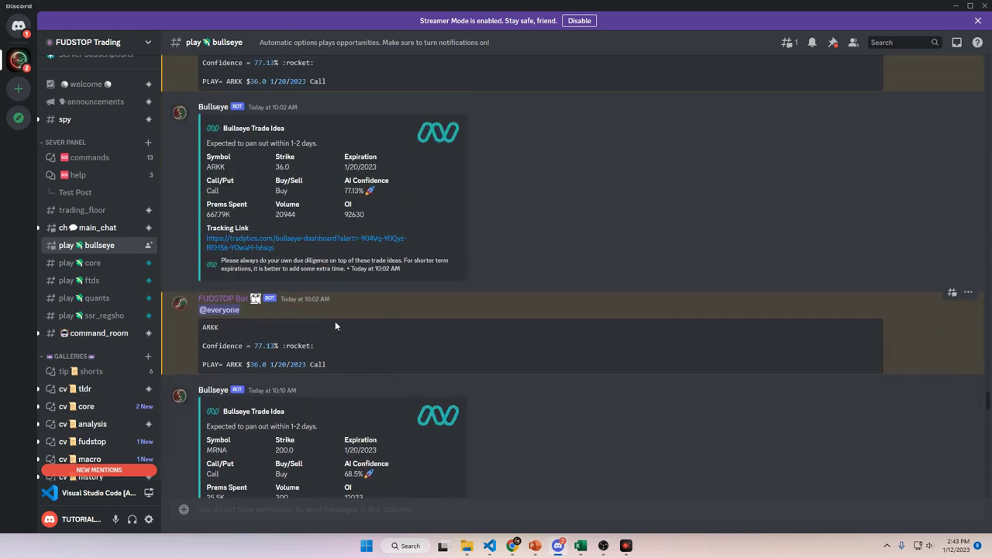
{"action": "mouse_move", "coordinate": [85, 249]}
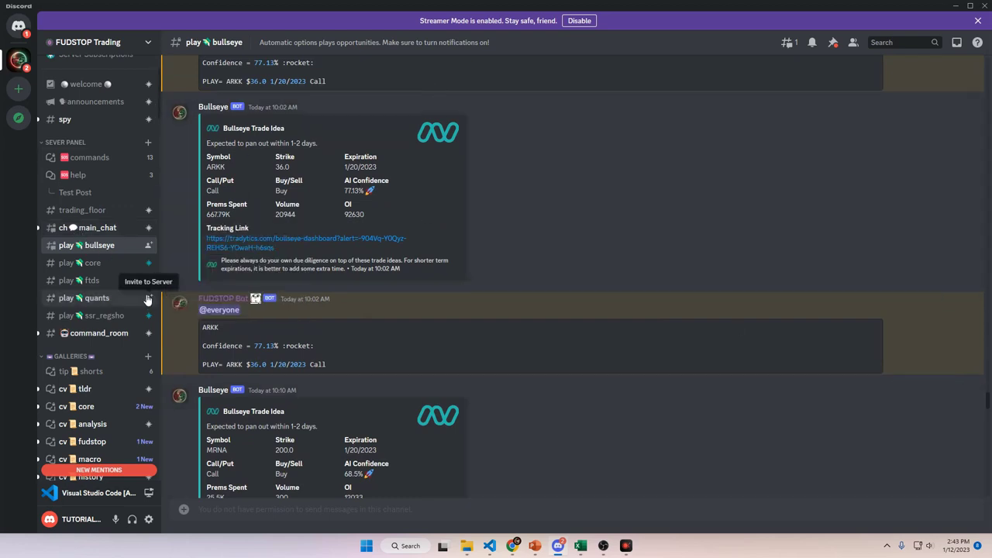
{"action": "left_click", "coordinate": [811, 44]}
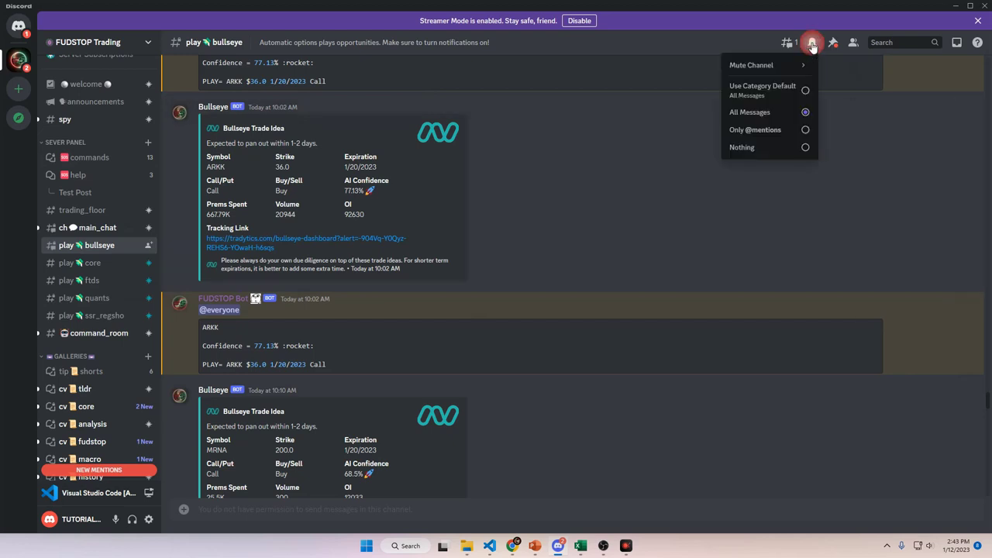
{"action": "left_click", "coordinate": [806, 132]}
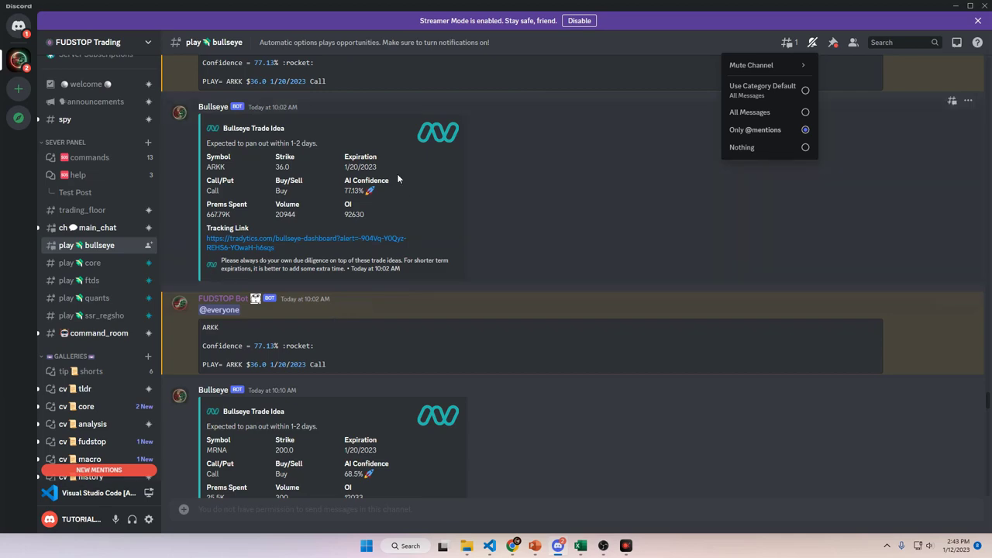
{"action": "scroll", "coordinate": [547, 201], "scroll_direction": "up", "scroll_amount": 5}
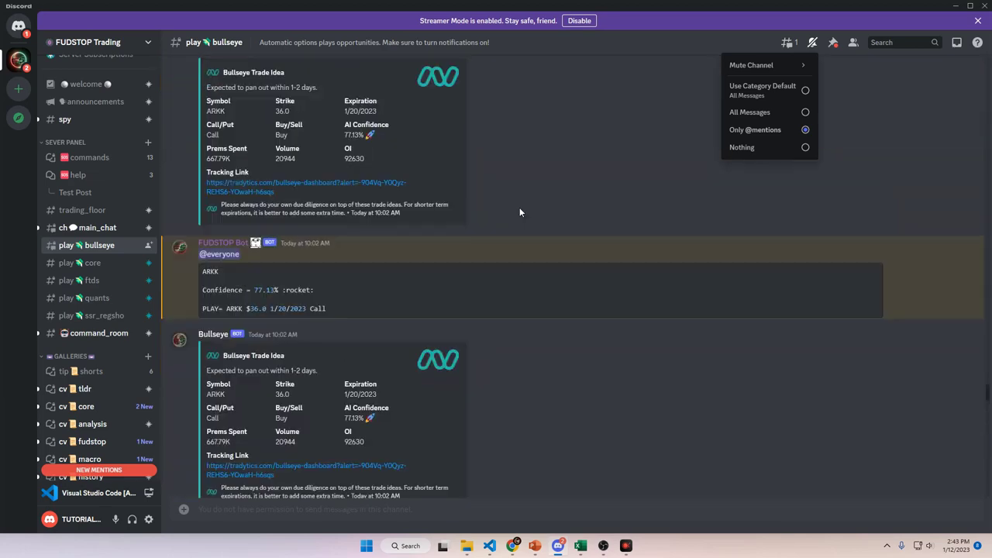
Step: Scroll the bullseye alerts down to the 2:19 PM CVNA 8.0 Call post
{"action": "scroll", "coordinate": [486, 271], "scroll_direction": "down", "scroll_amount": 10}
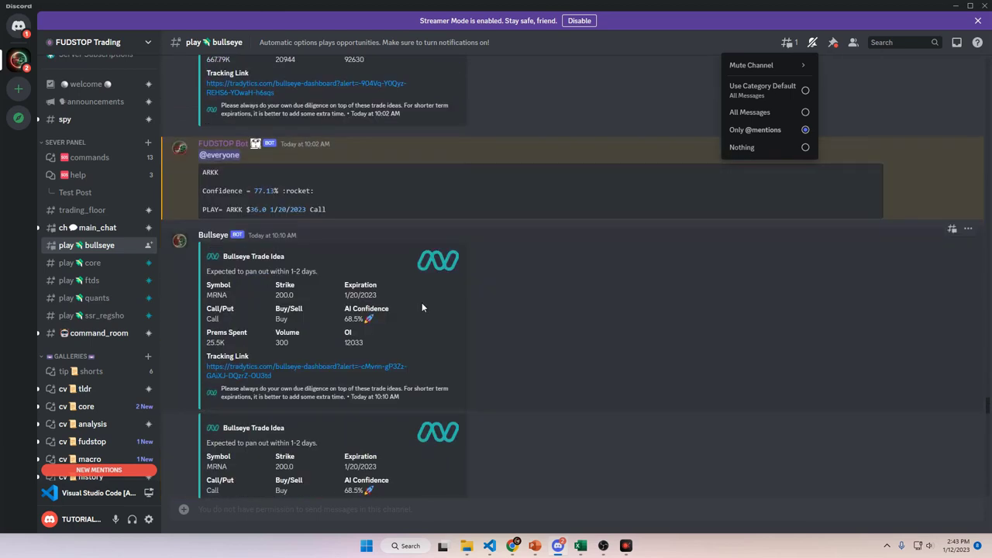
{"action": "scroll", "coordinate": [421, 304], "scroll_direction": "down", "scroll_amount": 10}
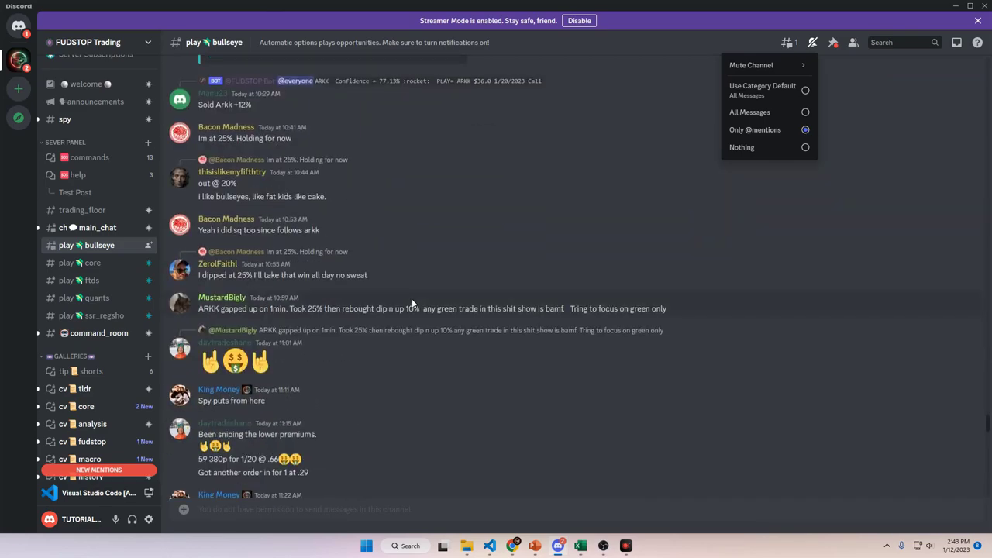
{"action": "scroll", "coordinate": [394, 295], "scroll_direction": "down", "scroll_amount": 15}
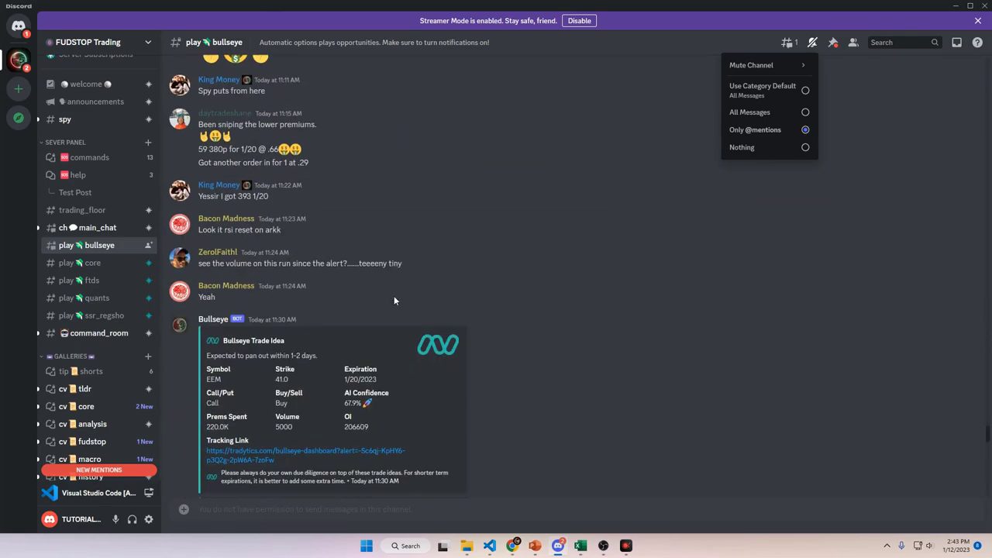
{"action": "scroll", "coordinate": [392, 320], "scroll_direction": "up", "scroll_amount": 5}
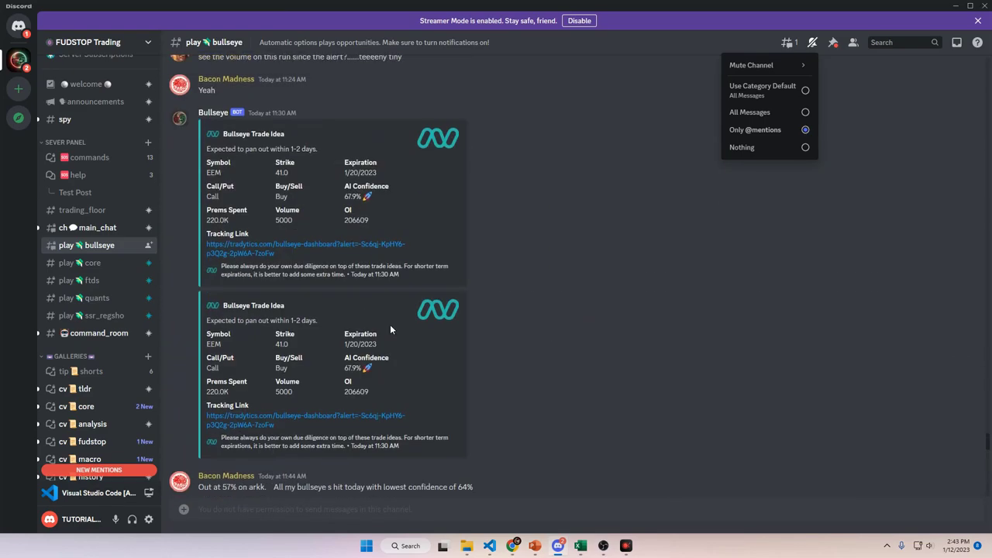
{"action": "scroll", "coordinate": [388, 371], "scroll_direction": "down", "scroll_amount": 10}
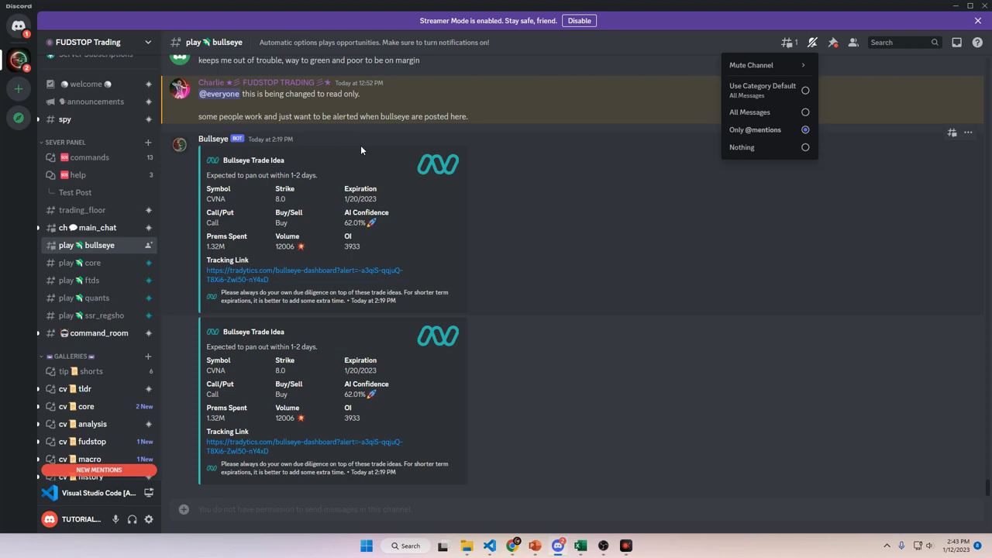
Step: Visit the play core and play ftds channels
{"action": "left_click", "coordinate": [83, 263]}
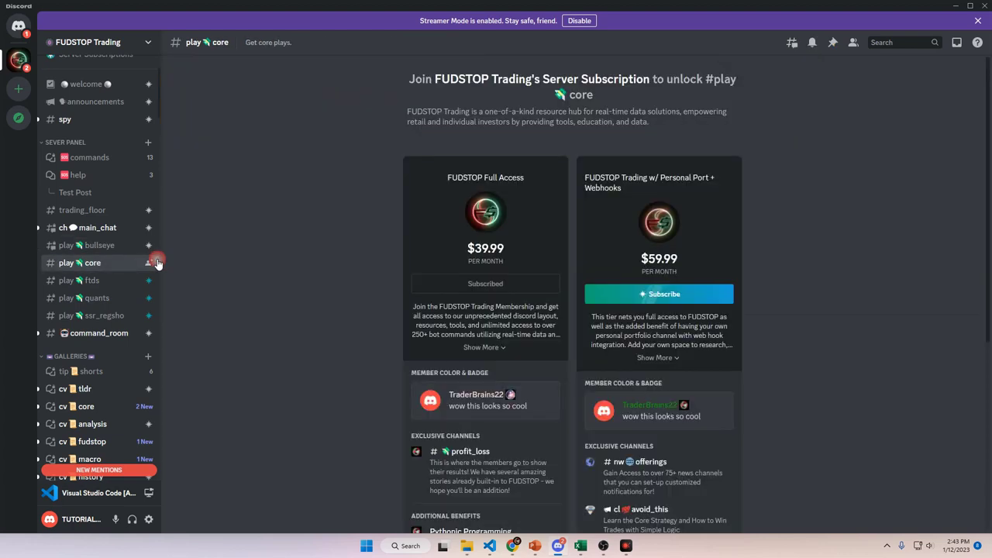
{"action": "mouse_move", "coordinate": [86, 298]}
{"action": "left_click", "coordinate": [85, 280]}
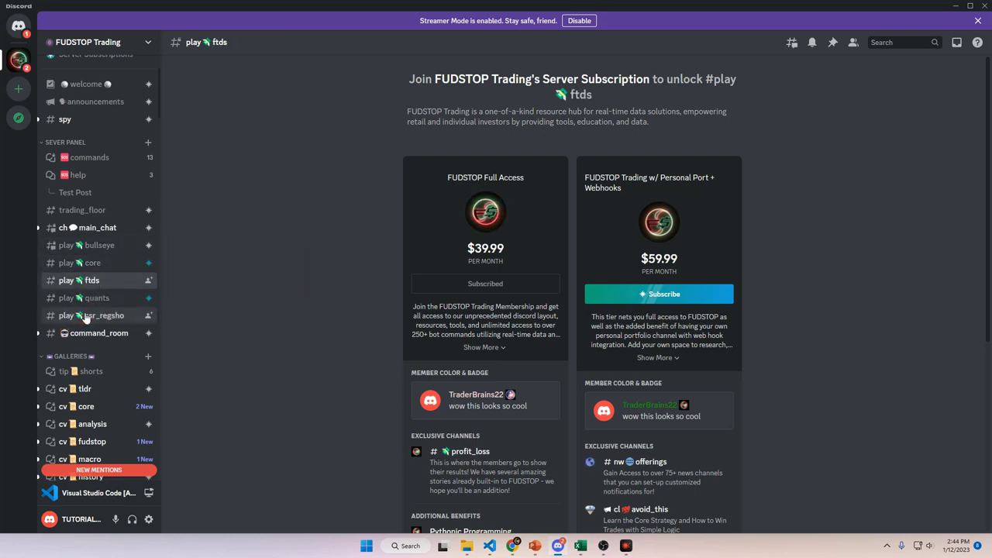
Step: Switch to Discord in Chrome and bring up the play core channel's context menu
{"action": "left_click", "coordinate": [512, 545]}
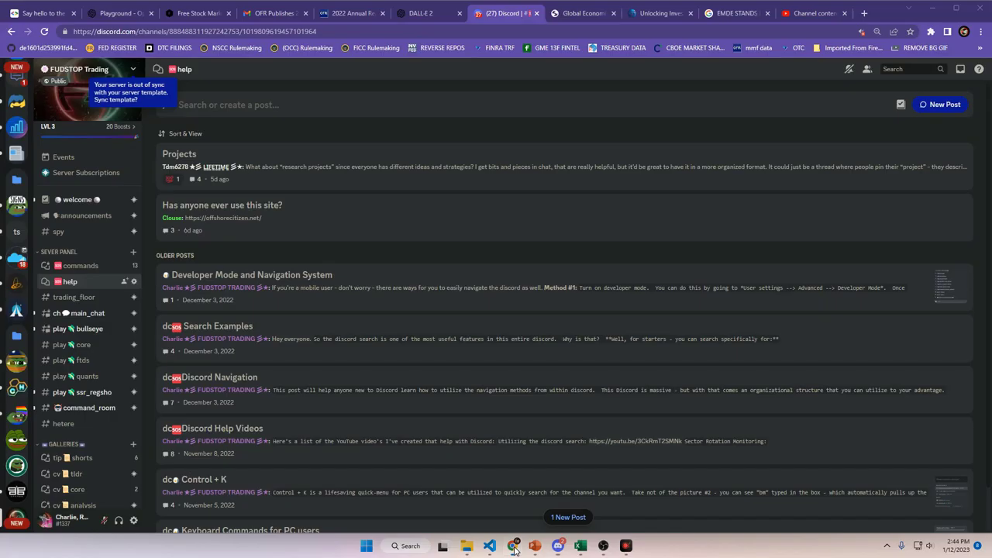
{"action": "scroll", "coordinate": [106, 253], "scroll_direction": "up", "scroll_amount": 4}
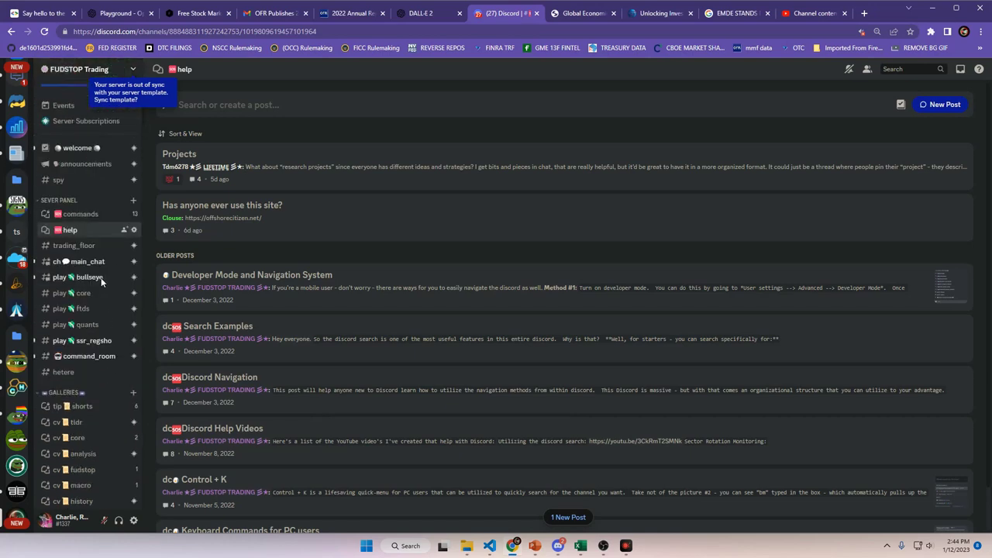
{"action": "right_click", "coordinate": [81, 293]}
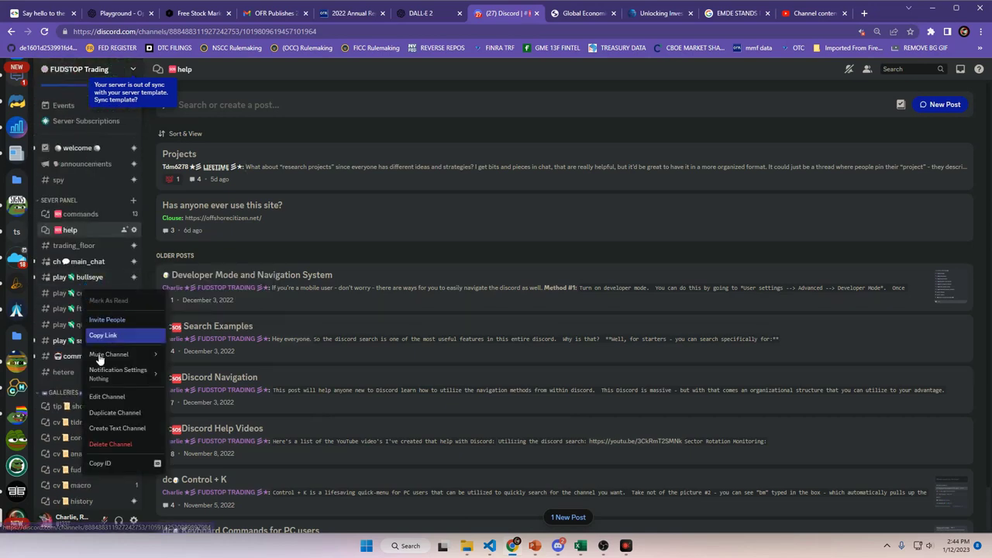
Step: Open play core's Edit Channel Permissions tab and look through its advanced permissions
{"action": "left_click", "coordinate": [109, 409]}
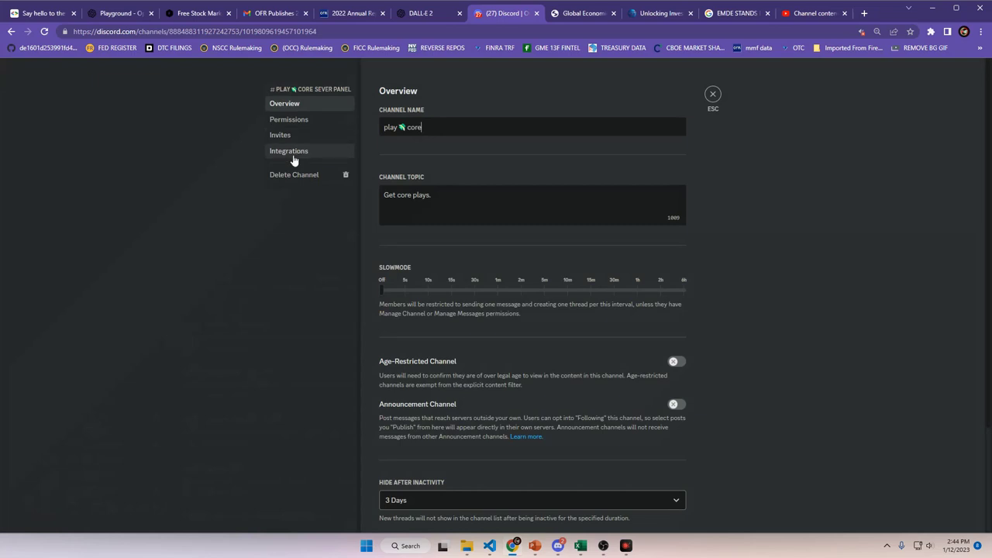
{"action": "left_click", "coordinate": [293, 121]}
{"action": "scroll", "coordinate": [571, 358], "scroll_direction": "down", "scroll_amount": 1}
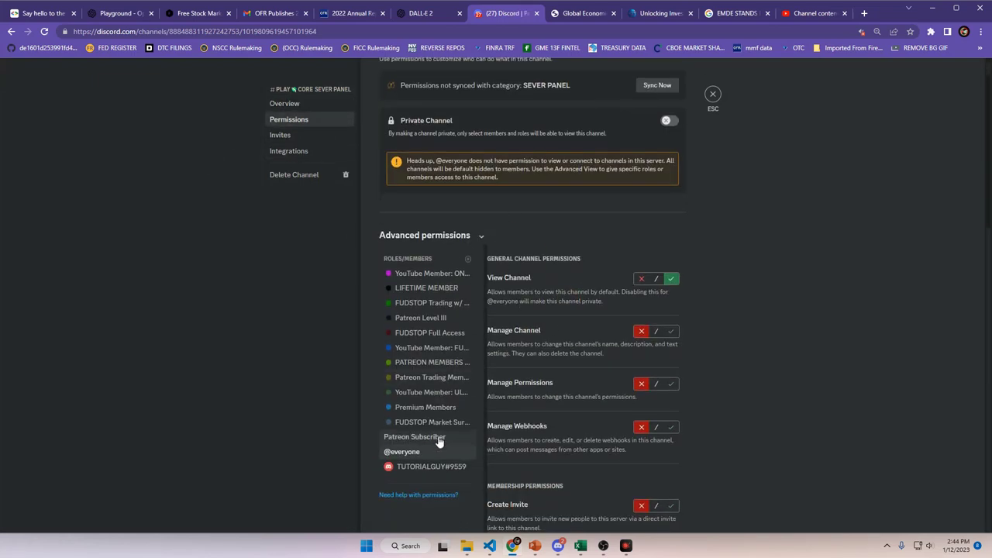
{"action": "left_click", "coordinate": [641, 279]}
{"action": "left_click", "coordinate": [658, 517]}
{"action": "scroll", "coordinate": [540, 336], "scroll_direction": "down", "scroll_amount": 1}
Step: Inspect other roles, including Patreon trading and Patreon members, then close settings and open #play core
{"action": "left_click", "coordinate": [432, 383]}
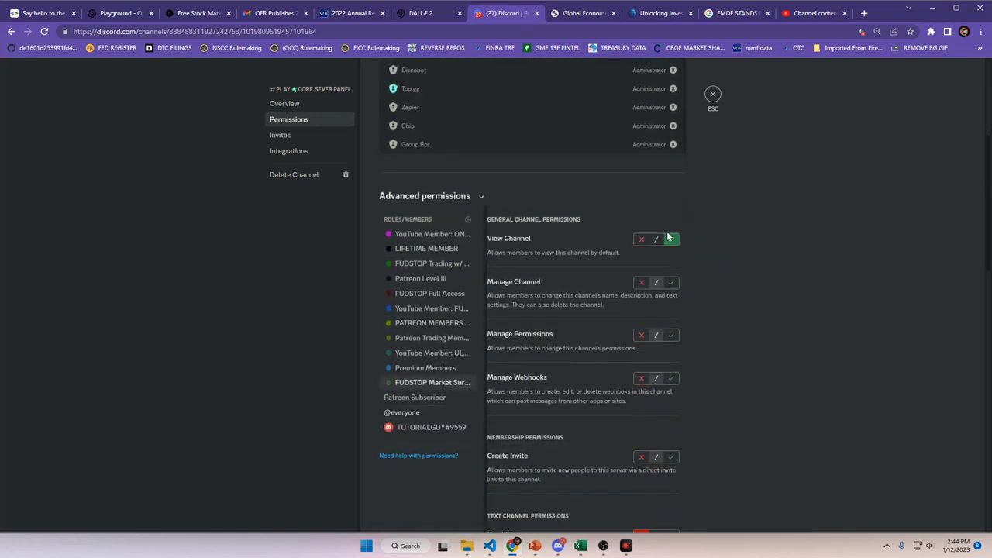
{"action": "scroll", "coordinate": [685, 340], "scroll_direction": "down", "scroll_amount": 4}
{"action": "scroll", "coordinate": [686, 339], "scroll_direction": "down", "scroll_amount": 5}
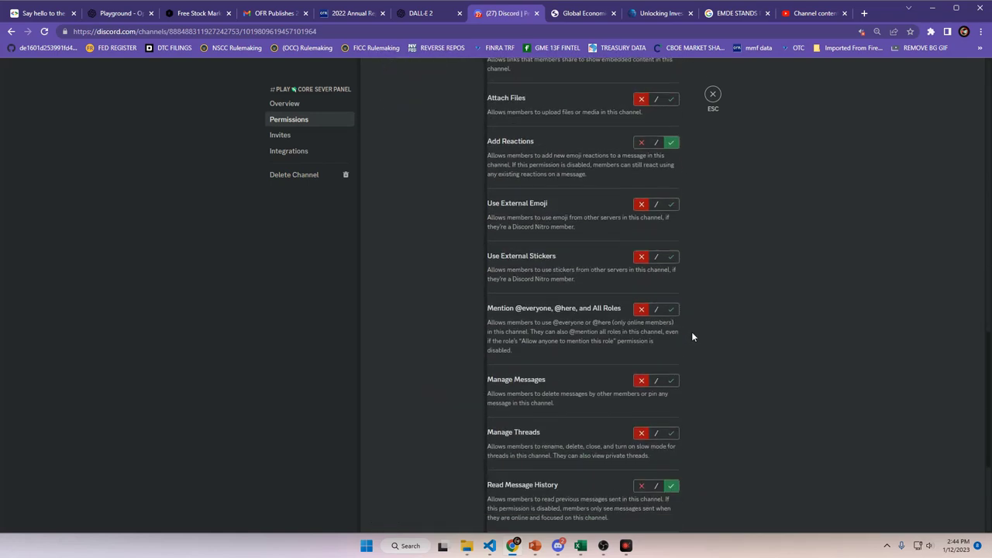
{"action": "scroll", "coordinate": [692, 337], "scroll_direction": "up", "scroll_amount": 10}
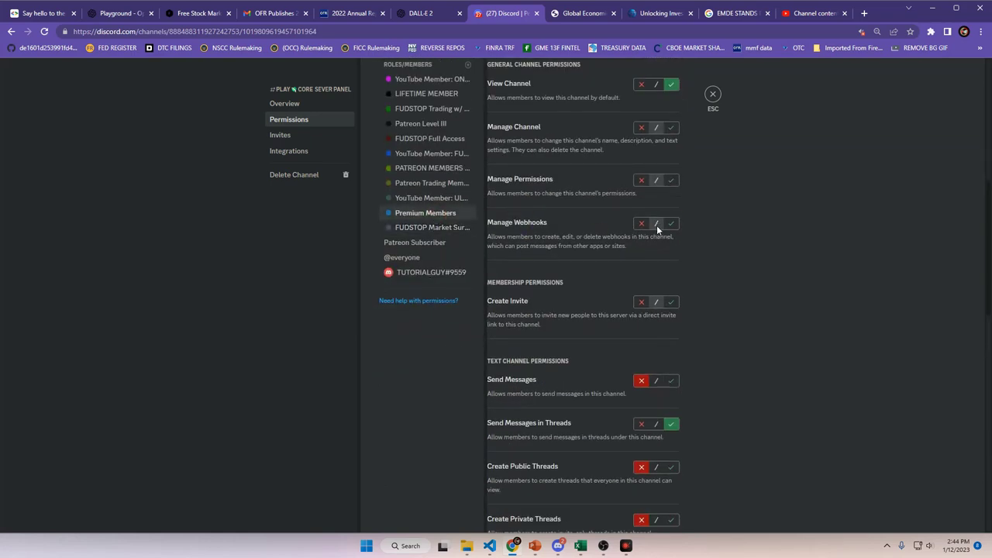
{"action": "scroll", "coordinate": [666, 248], "scroll_direction": "up", "scroll_amount": 3}
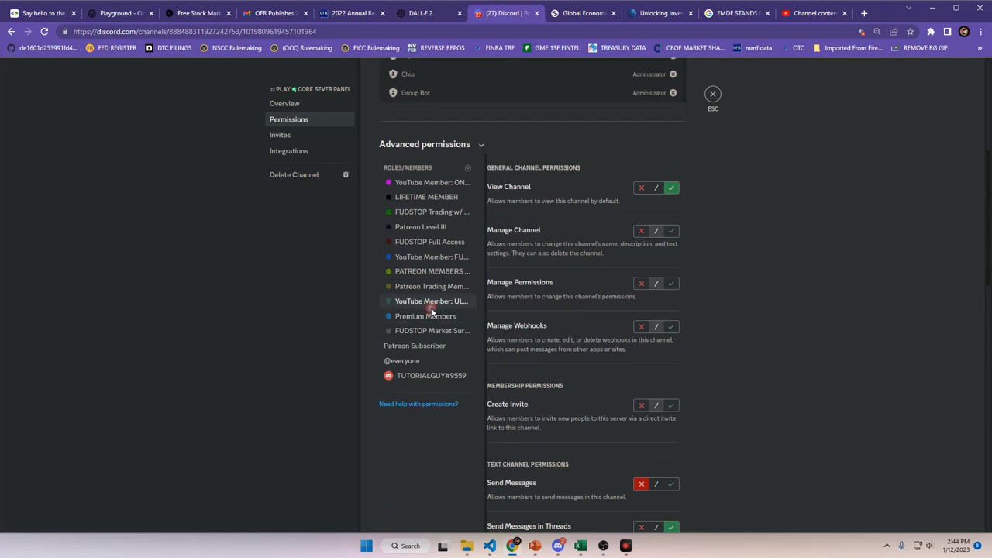
{"action": "scroll", "coordinate": [638, 336], "scroll_direction": "down", "scroll_amount": 3}
{"action": "scroll", "coordinate": [570, 318], "scroll_direction": "up", "scroll_amount": 3}
{"action": "left_click", "coordinate": [431, 288]}
{"action": "left_click", "coordinate": [431, 271]}
{"action": "left_click", "coordinate": [512, 310]}
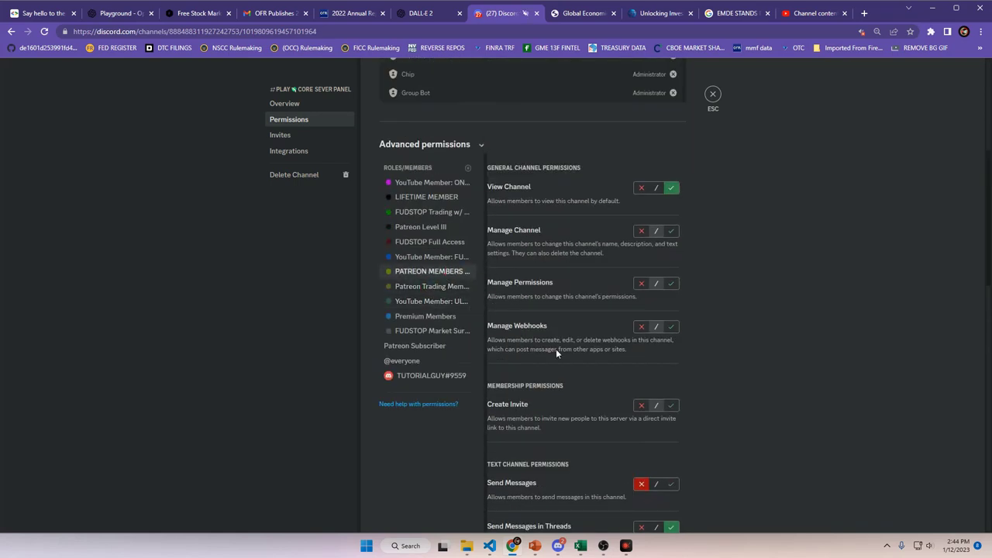
{"action": "left_click", "coordinate": [713, 95]}
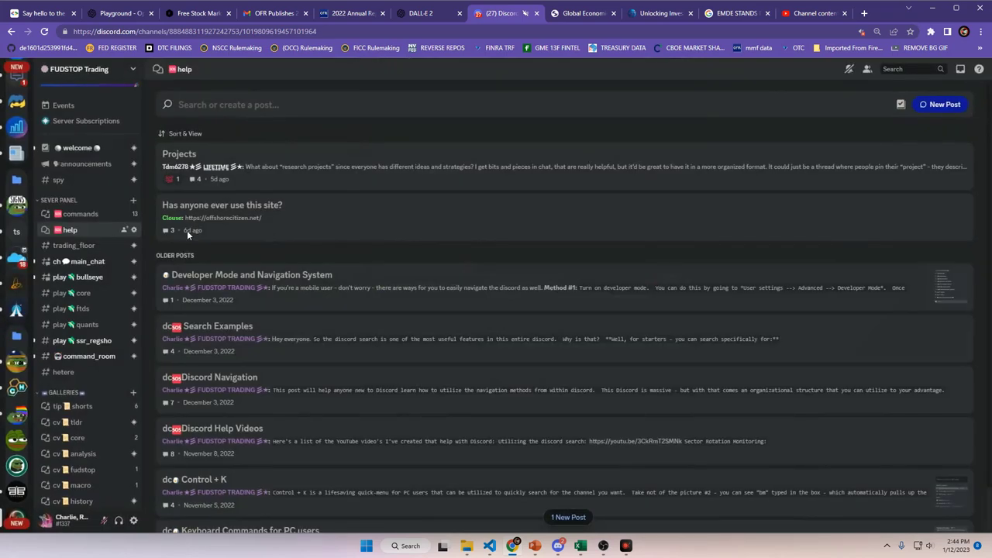
{"action": "left_click", "coordinate": [142, 264]}
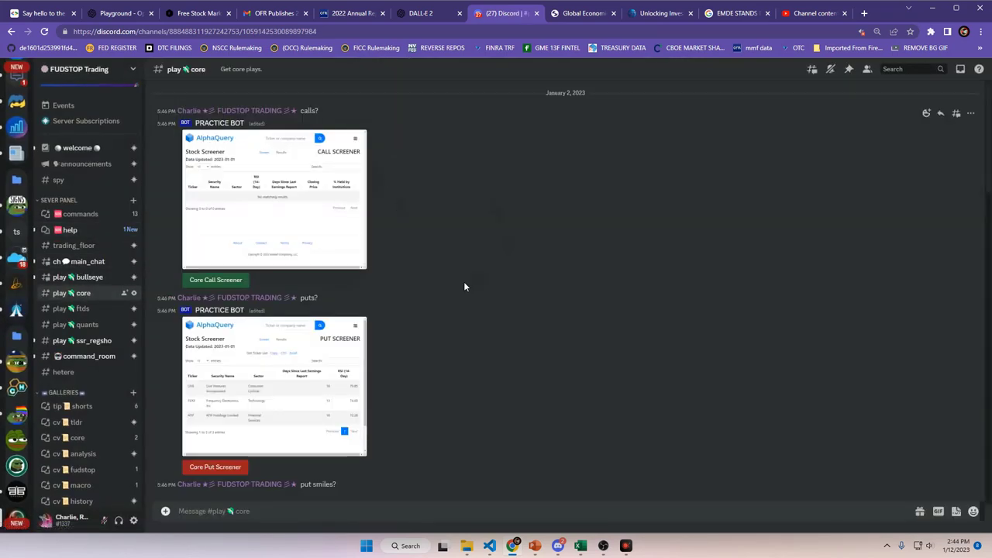